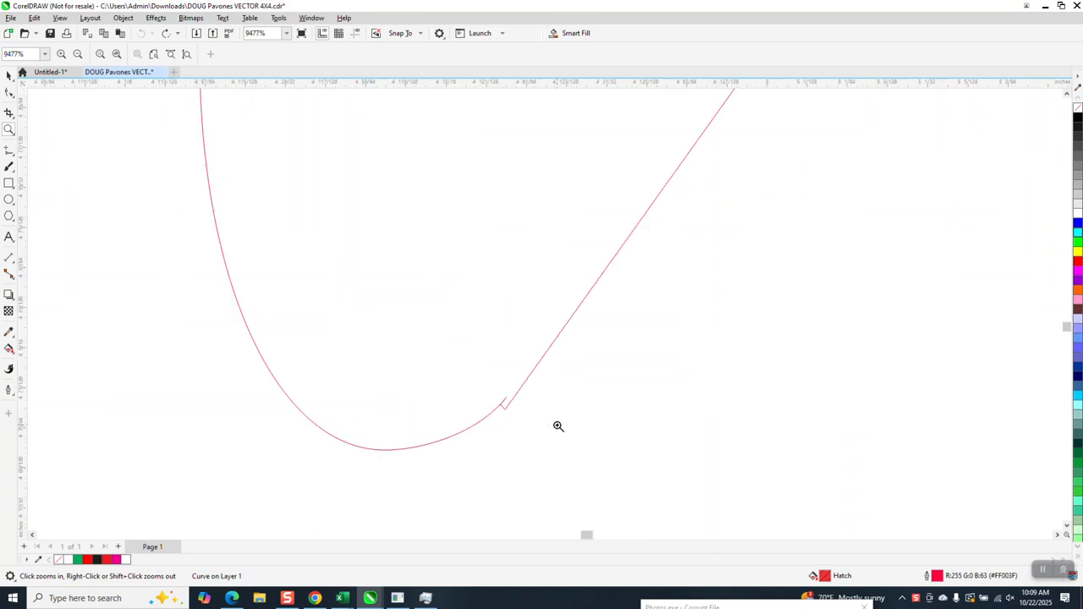
# Examine the broken joint and stray hook at the foot of the letter "a" in Pavone's.
pyautogui.moveTo(501, 387); pyautogui.dragTo(552, 439)
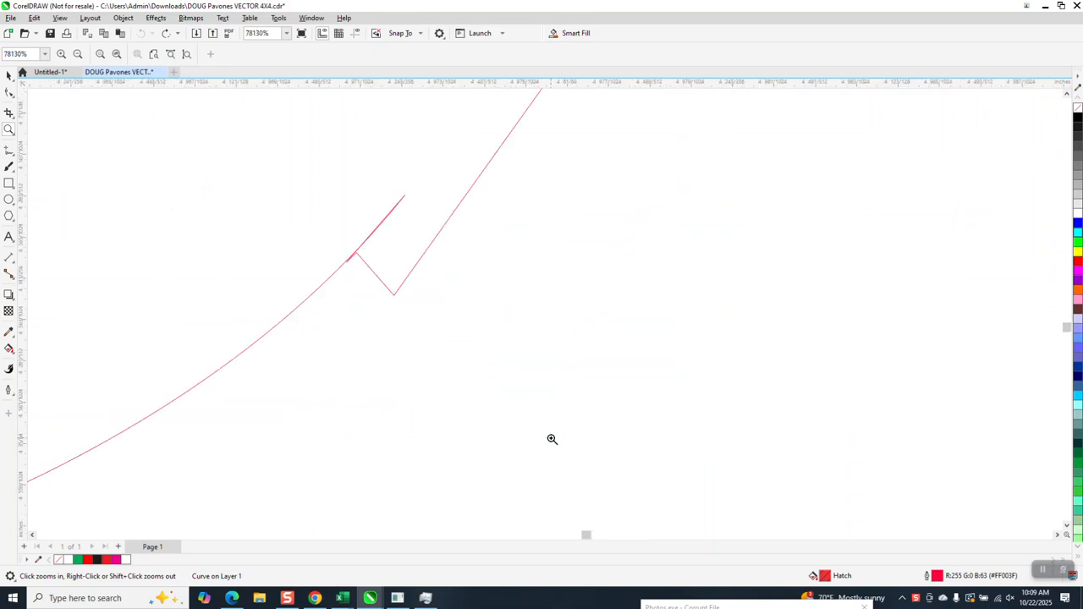
pyautogui.scroll(-8, 549, 437)
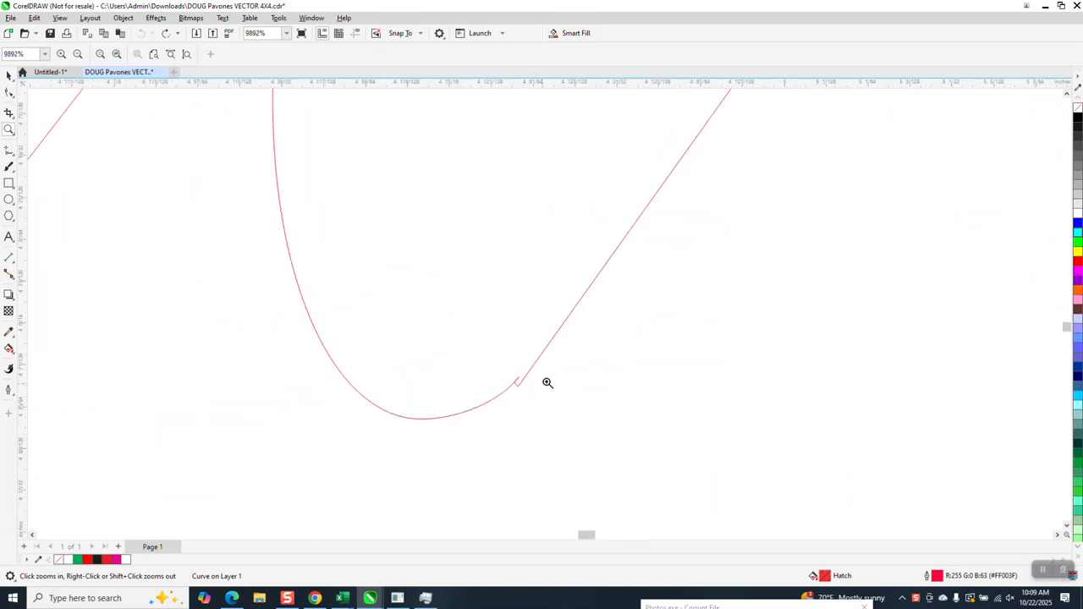
pyautogui.scroll(-4, 547, 383)
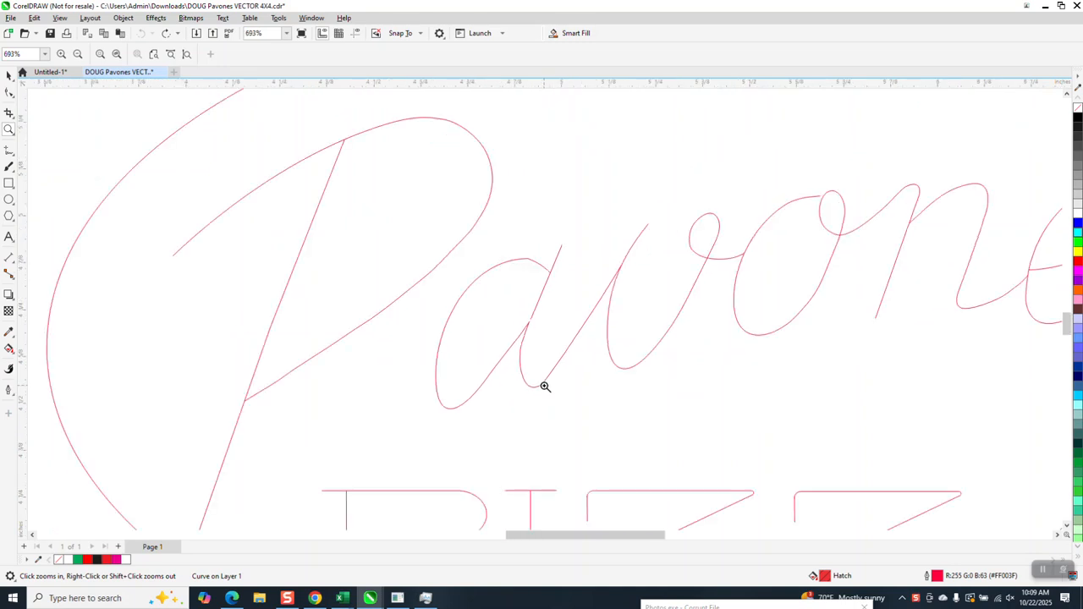
pyautogui.scroll(-1, 542, 387)
# Try to smooth the kink at the top of the letter "a" using the Smooth tool with a 0.2" nib.
pyautogui.moveTo(520, 251); pyautogui.dragTo(547, 275)
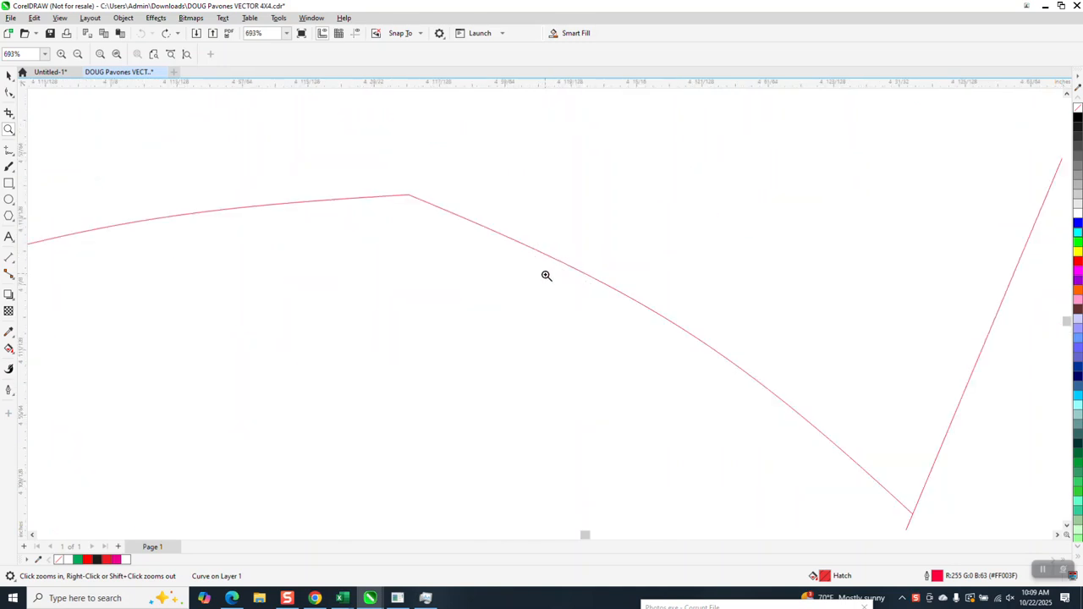
pyautogui.click(8, 93)
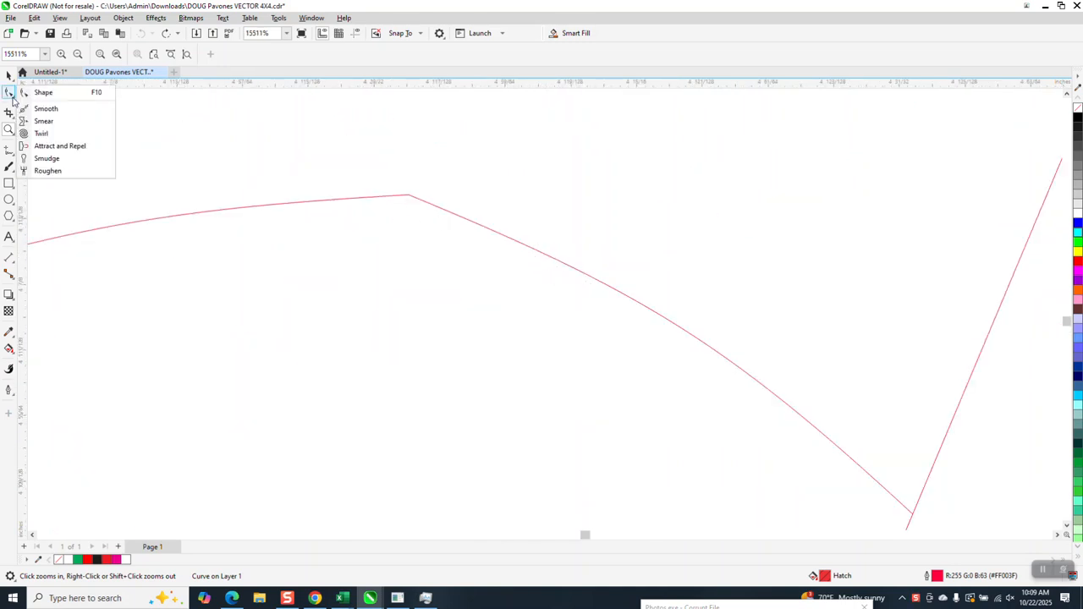
pyautogui.click(38, 113)
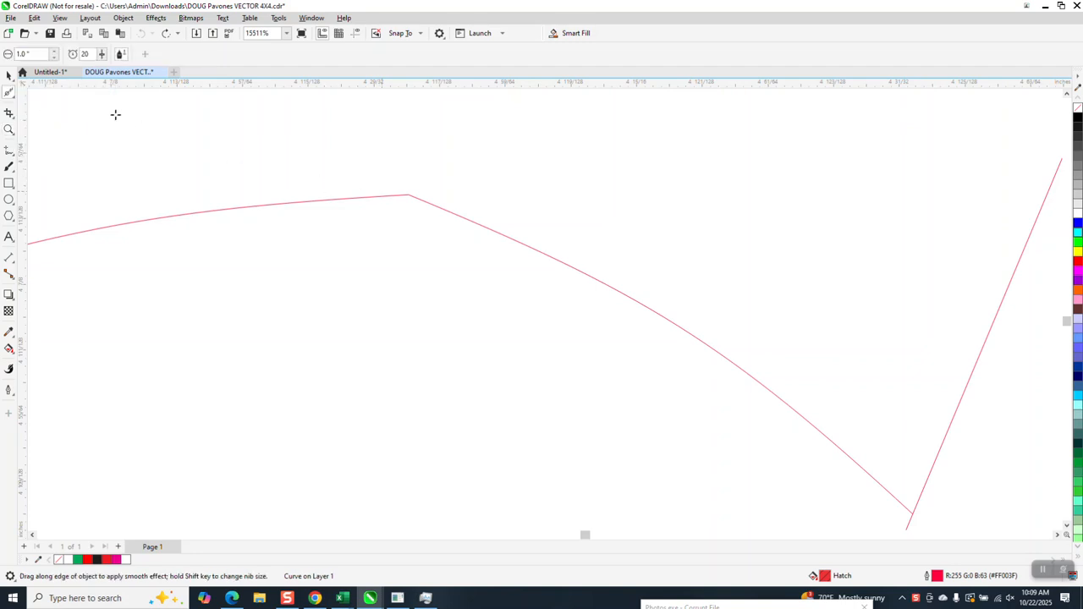
pyautogui.click(25, 54)
pyautogui.write('1')
pyautogui.press('Return')
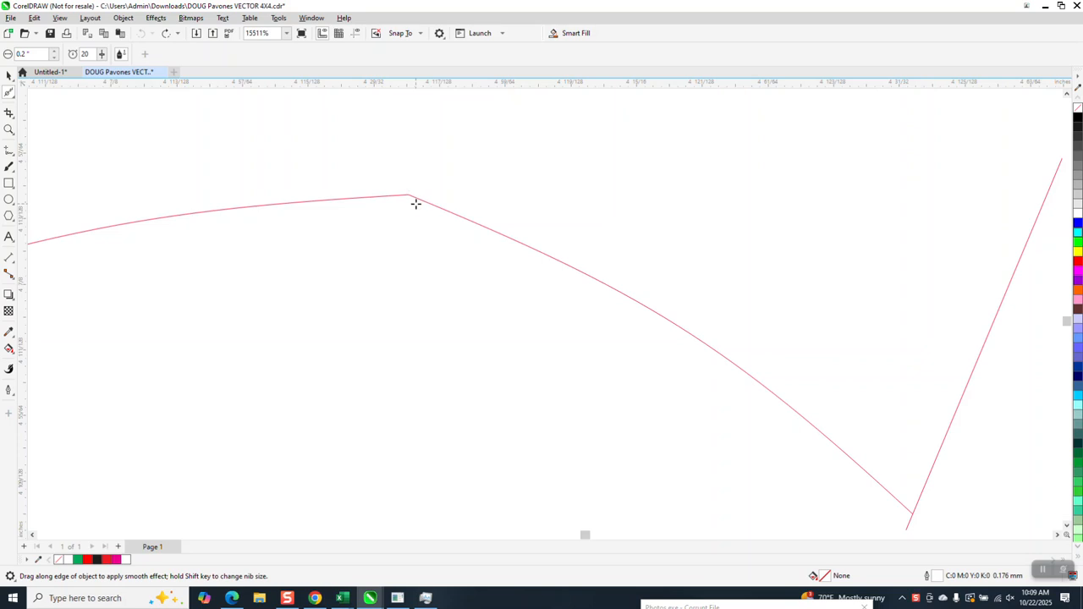
pyautogui.click(415, 202)
pyautogui.click(407, 199)
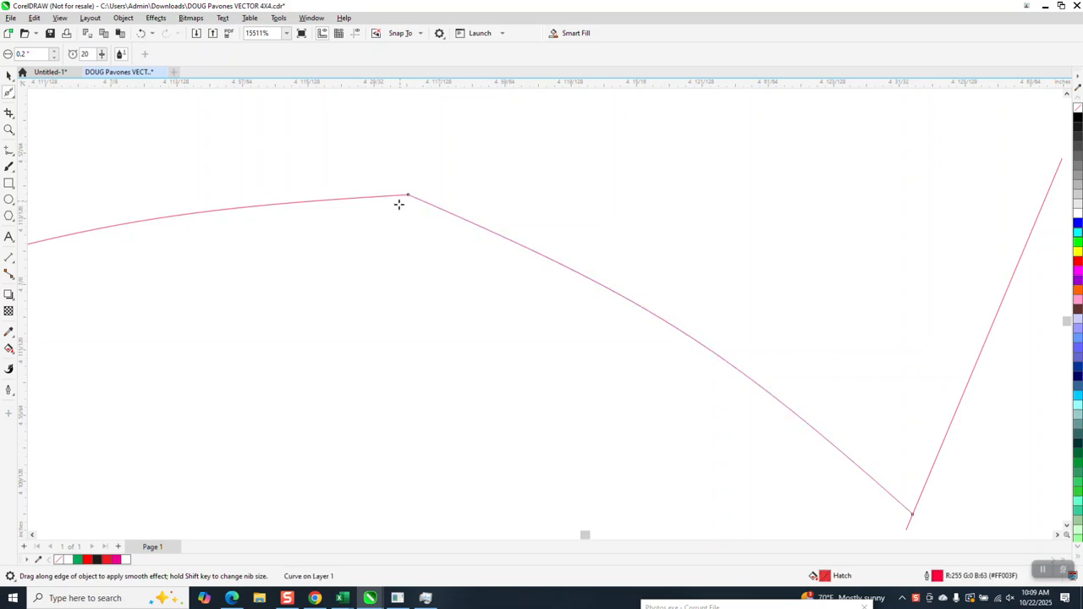
pyautogui.moveTo(409, 197); pyautogui.dragTo(401, 186)
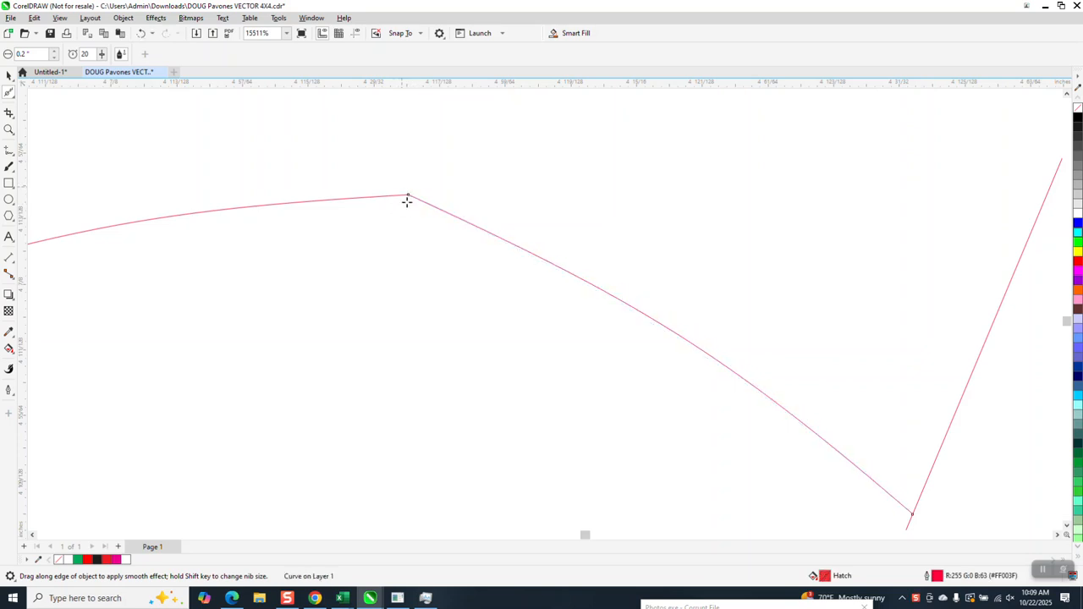
# Pull the short curve's end node away from the adjoining arc with the Shape tool and undo the move.
pyautogui.click(8, 77)
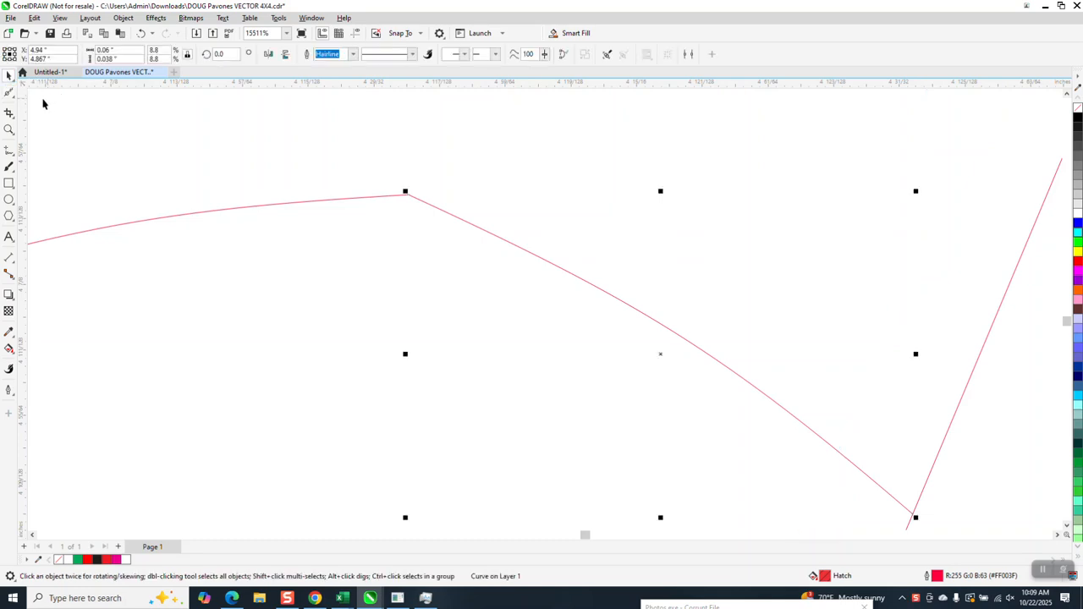
pyautogui.click(10, 93)
pyautogui.click(47, 97)
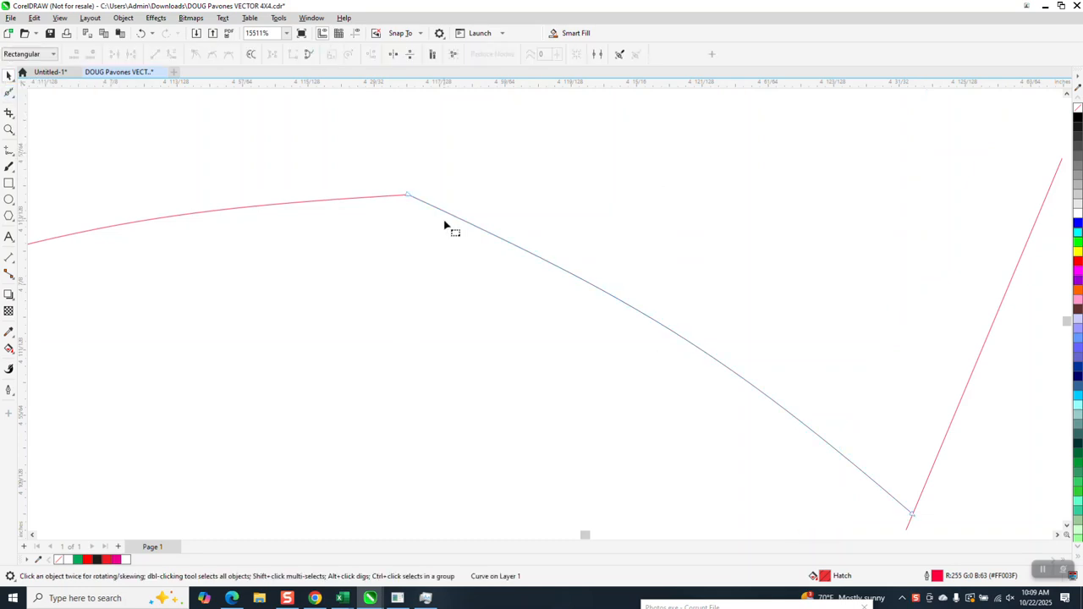
pyautogui.moveTo(413, 197); pyautogui.dragTo(448, 177)
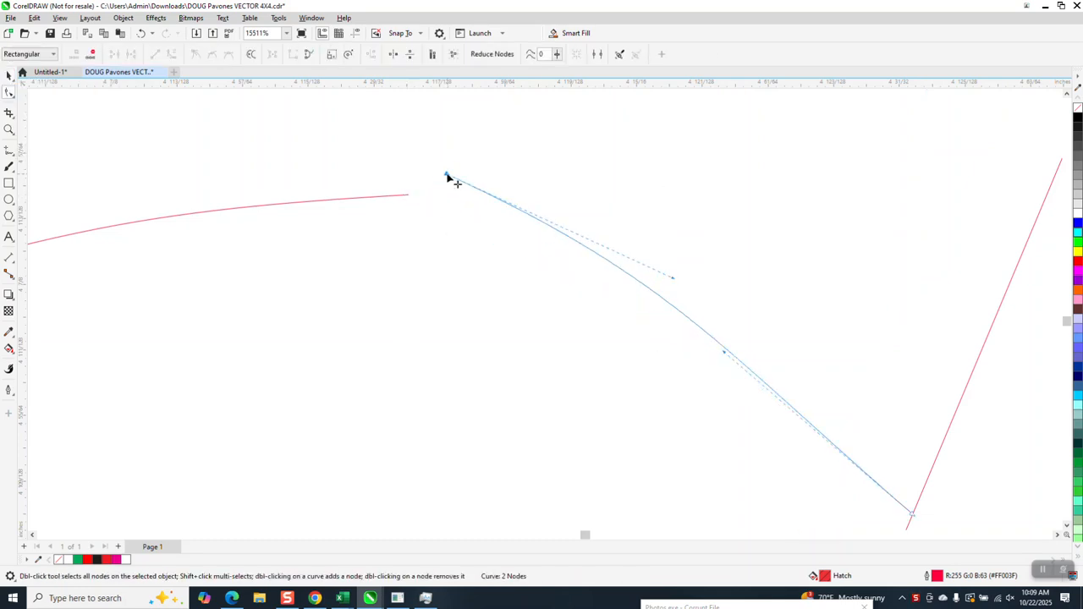
pyautogui.click(142, 33)
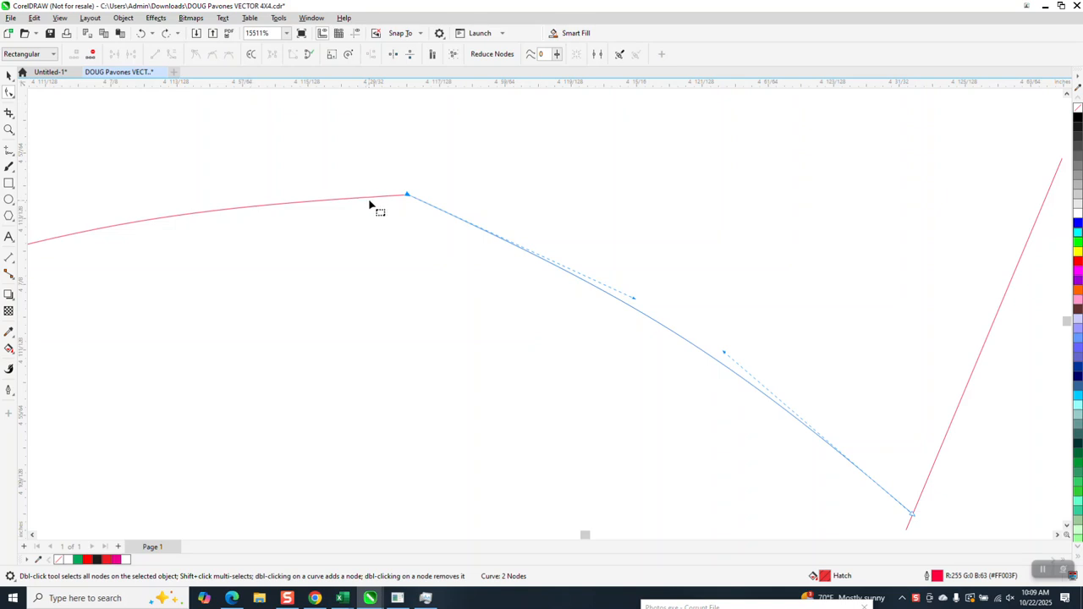
# Undo the smoothing strokes on the short curve at the top of the "a".
pyautogui.scroll(-2, 382, 219)
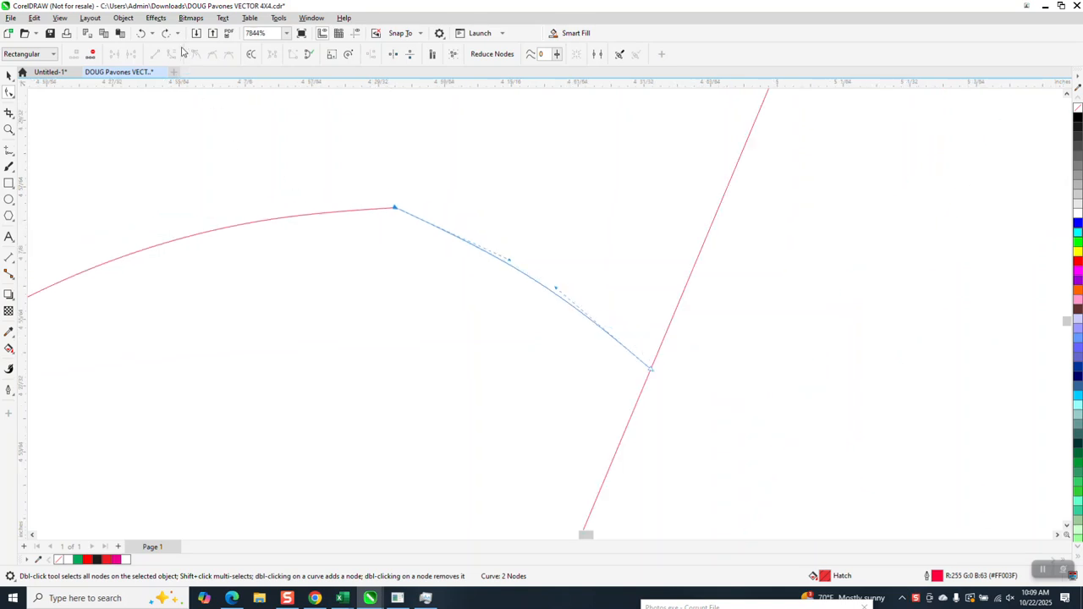
pyautogui.click(142, 35)
pyautogui.click(142, 35)
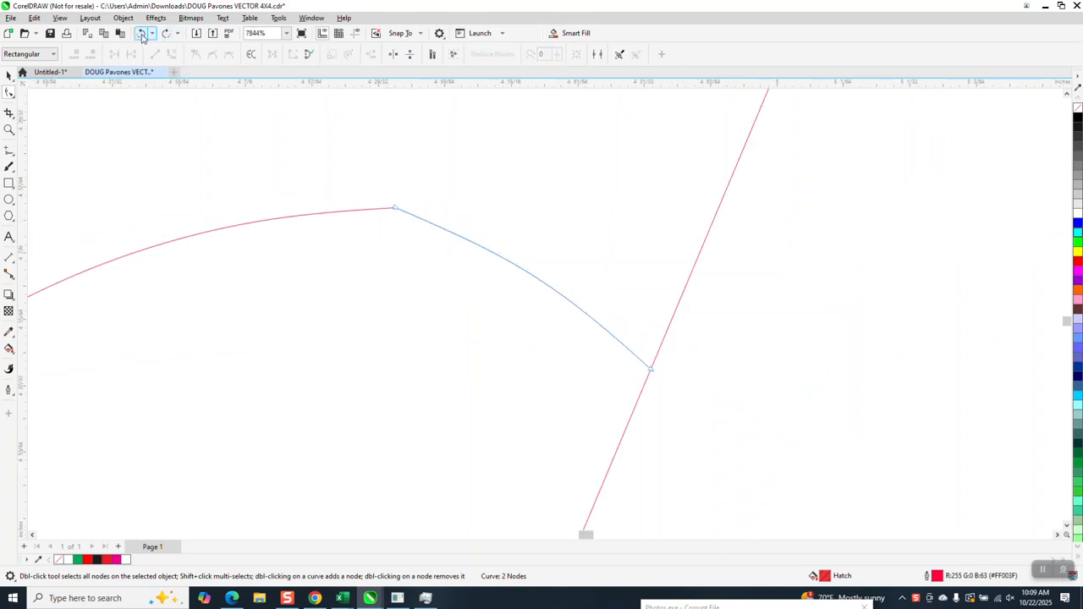
pyautogui.click(143, 36)
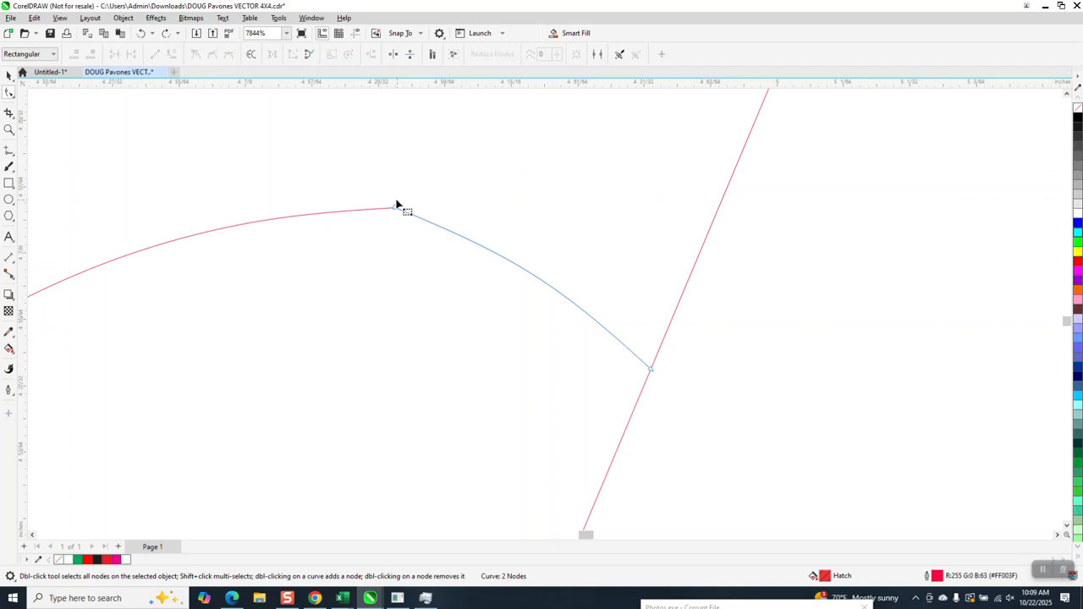
# Join the two touching end nodes at the kink atop the "a" using Join Curves with Extend and a 0.2" gap tolerance.
pyautogui.moveTo(385, 192); pyautogui.dragTo(414, 235)
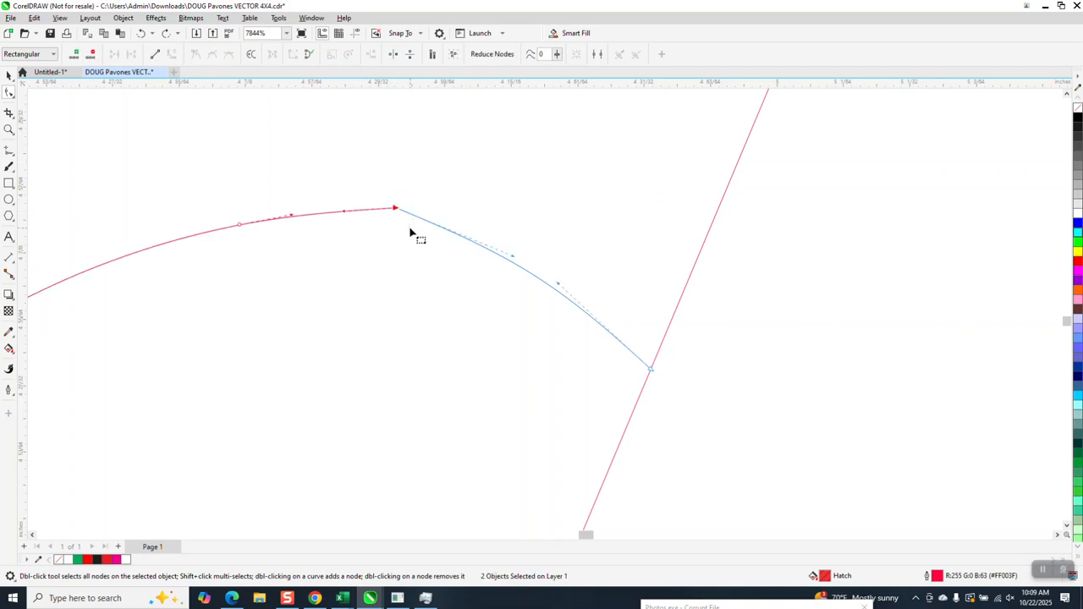
pyautogui.click(311, 18)
pyautogui.moveTo(364, 152)
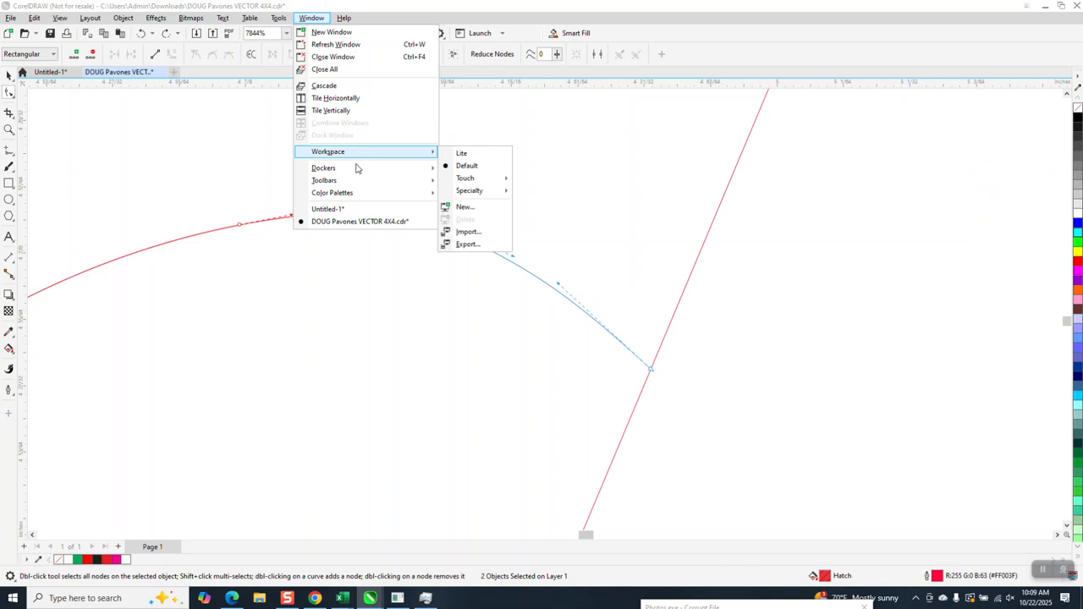
pyautogui.moveTo(357, 171)
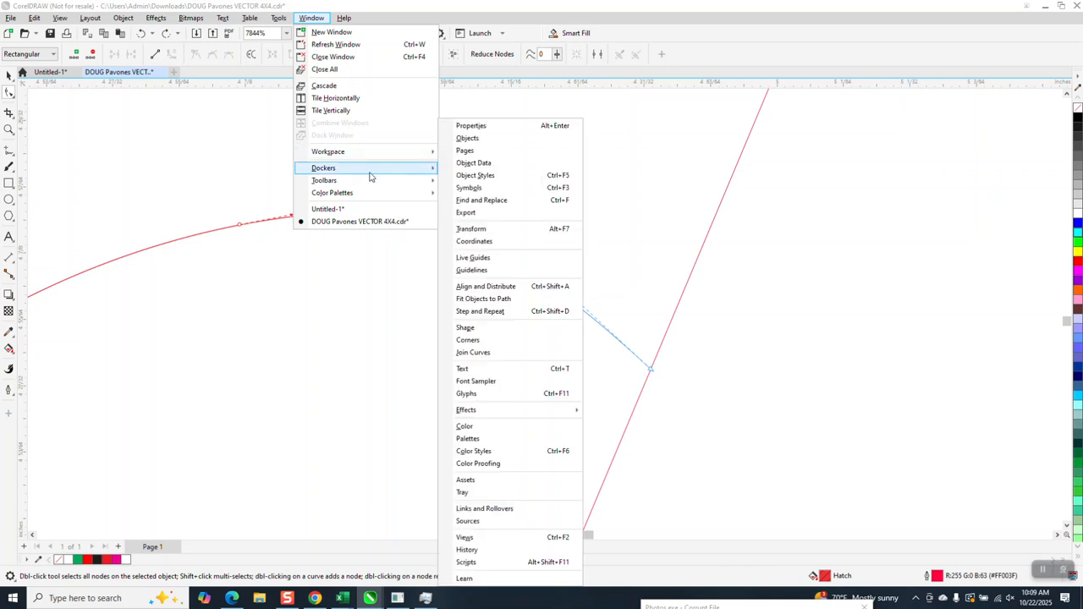
pyautogui.click(473, 352)
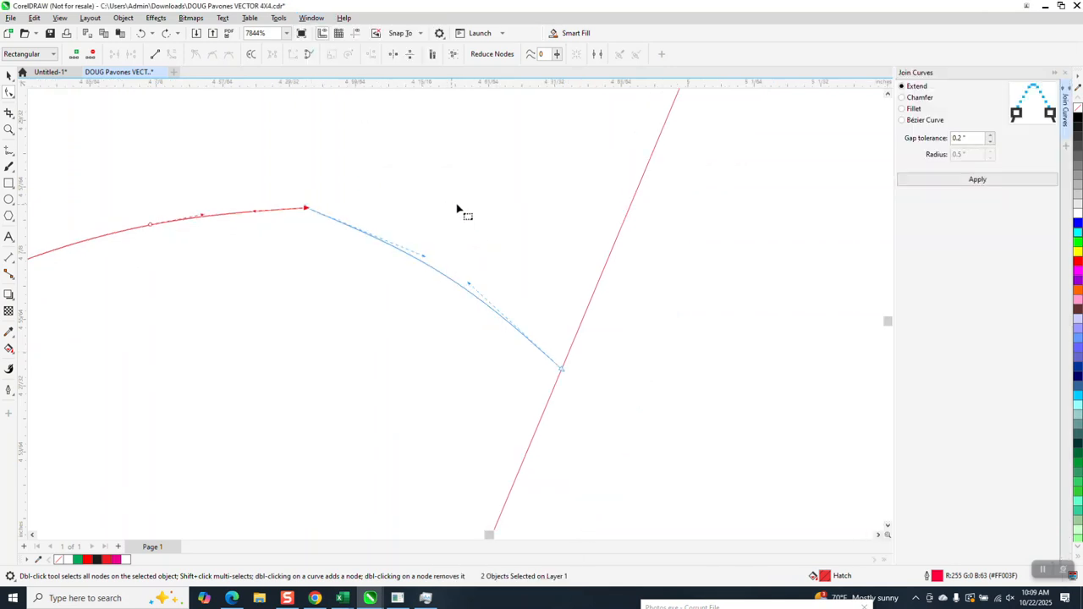
pyautogui.click(971, 181)
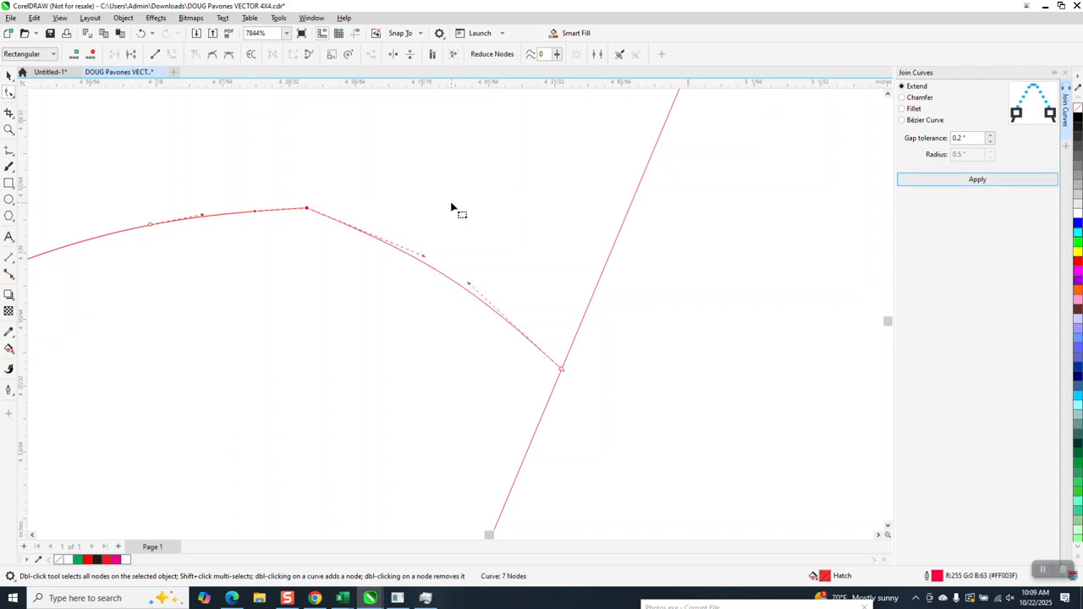
# Smooth the joined corner at the top of the "a" using the Smooth tool with a 0.1" nib.
pyautogui.click(13, 99)
pyautogui.click(42, 107)
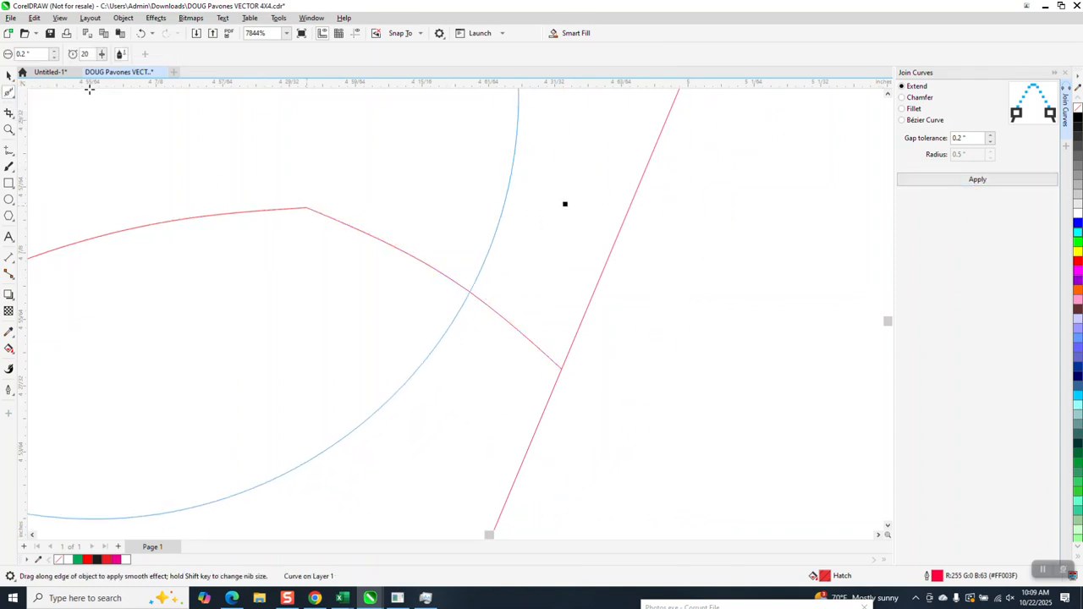
pyautogui.press('BackSpace')
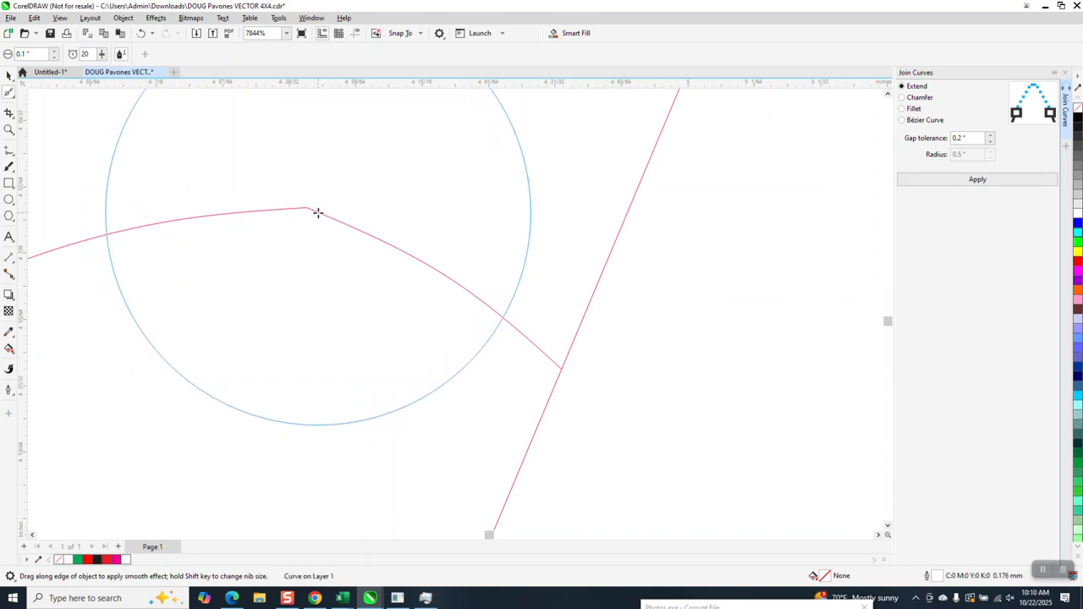
pyautogui.click(9, 129)
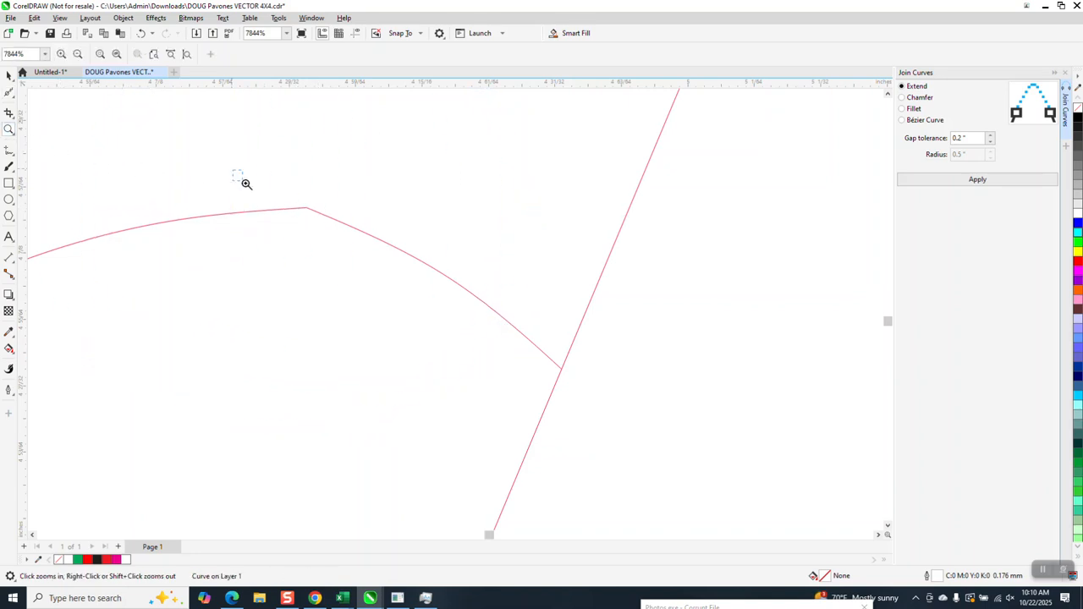
pyautogui.moveTo(237, 174); pyautogui.dragTo(478, 302)
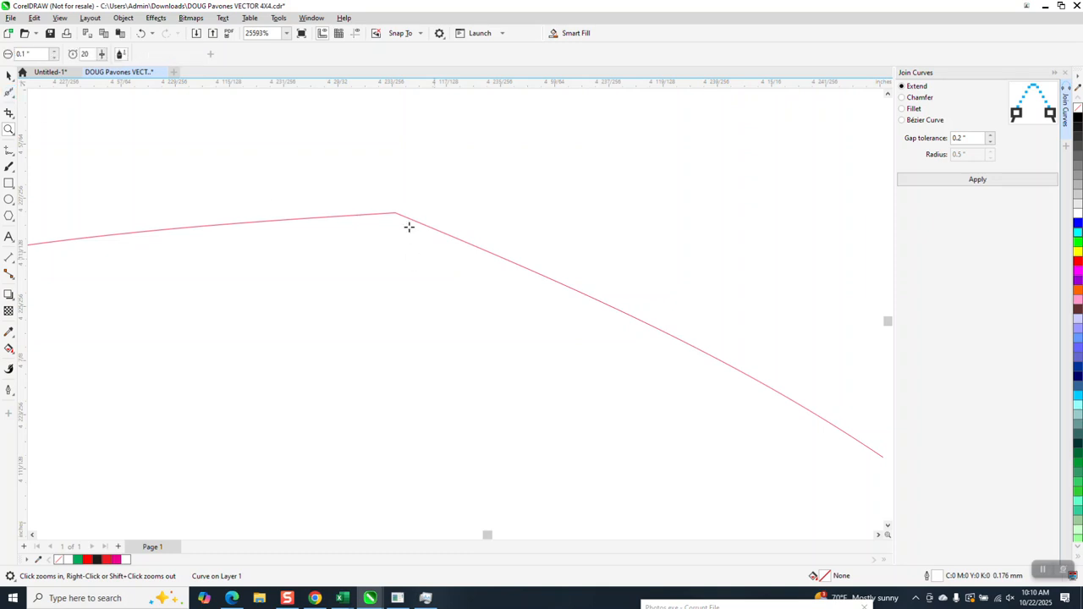
pyautogui.click(10, 93)
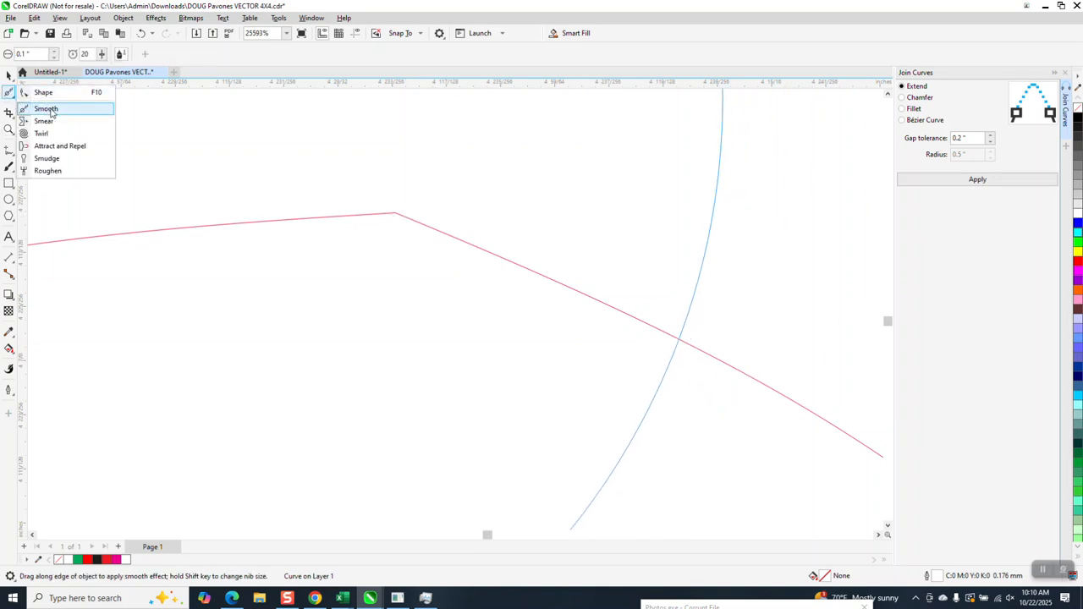
pyautogui.click(47, 108)
pyautogui.click(421, 225)
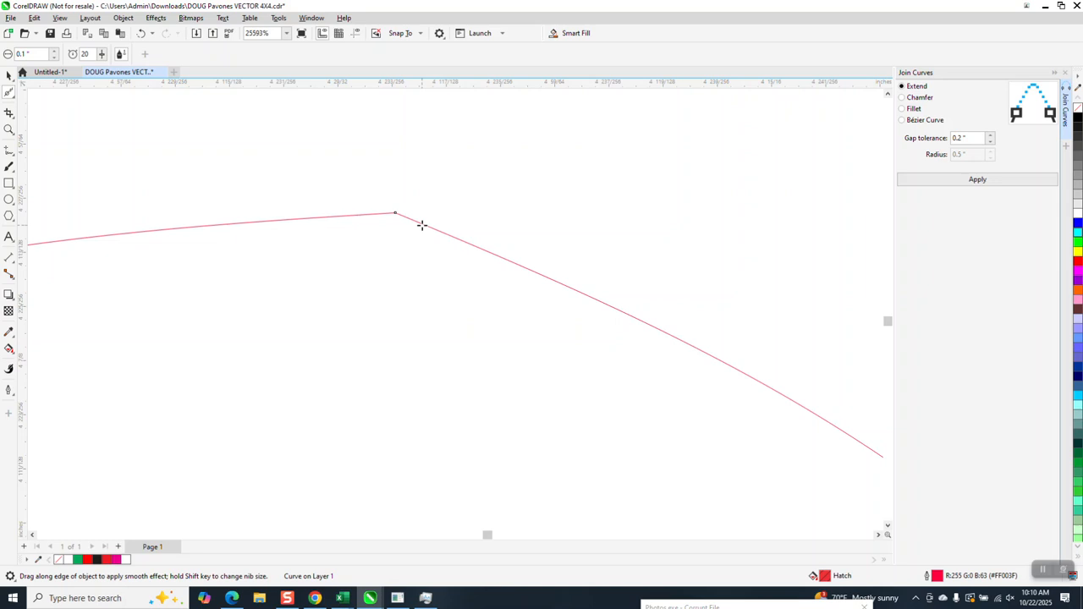
pyautogui.moveTo(418, 222); pyautogui.dragTo(430, 251)
# Delete the three extra nodes near the top of the A in SANDWICHES, two on its legs and one on its flat top.
pyautogui.scroll(-3, 435, 256)
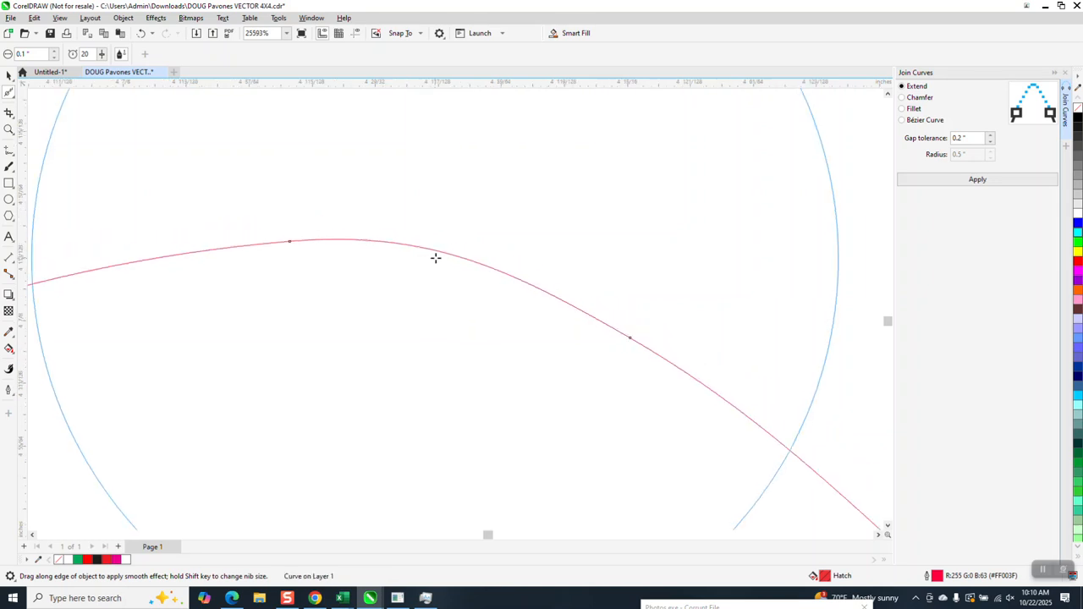
pyautogui.scroll(-2, 440, 257)
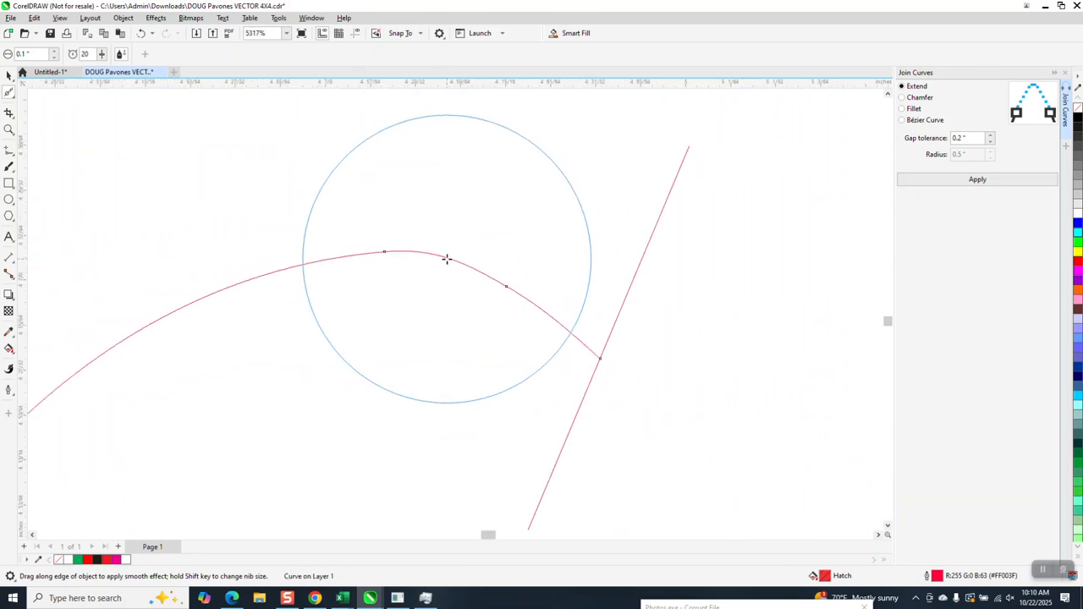
pyautogui.scroll(-6, 586, 313)
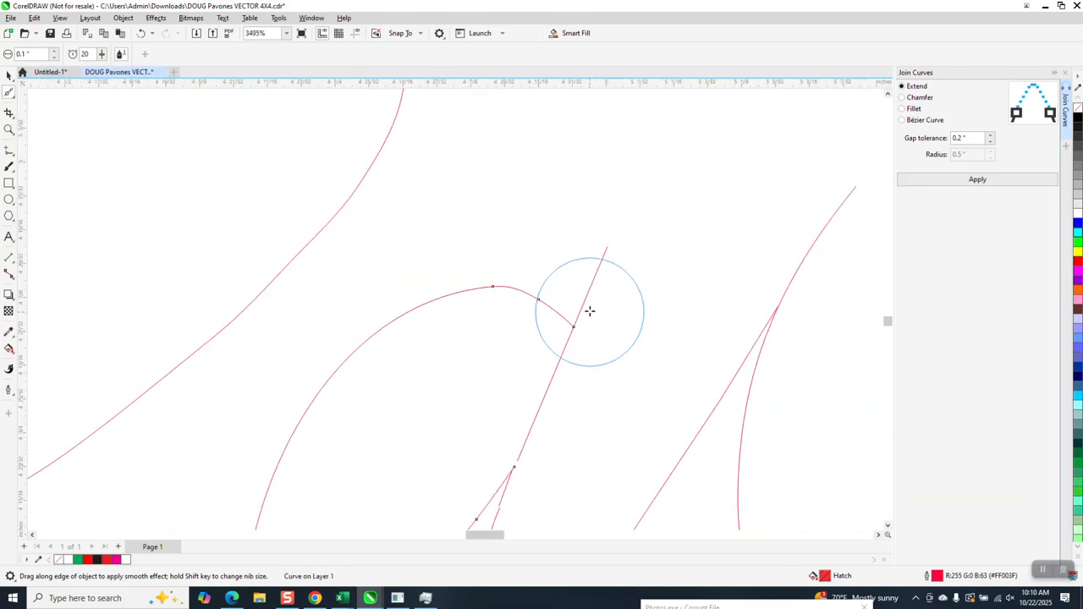
pyautogui.scroll(-9, 587, 311)
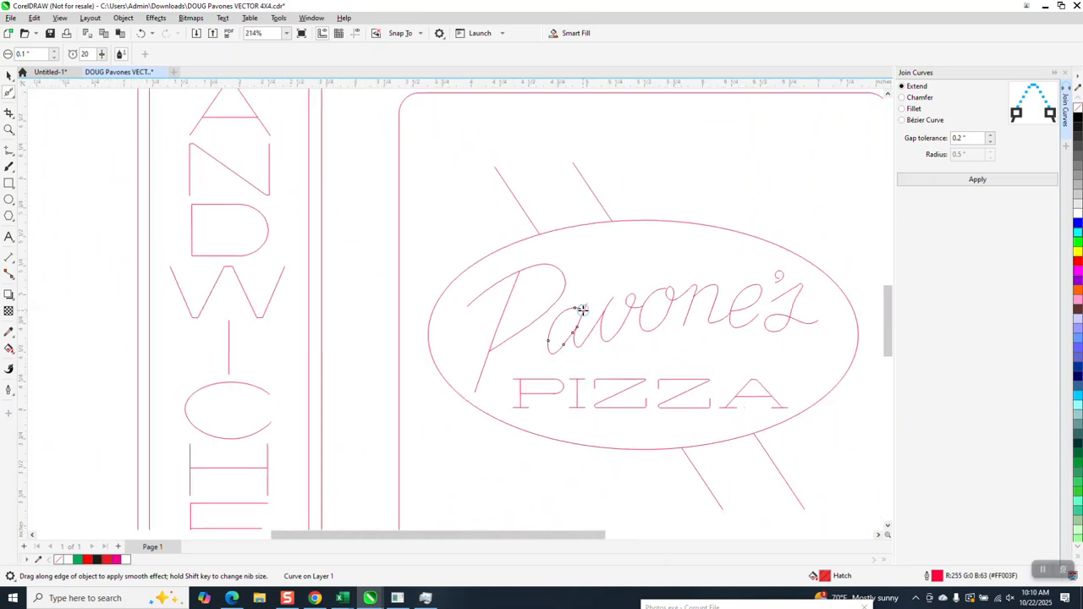
pyautogui.click(8, 130)
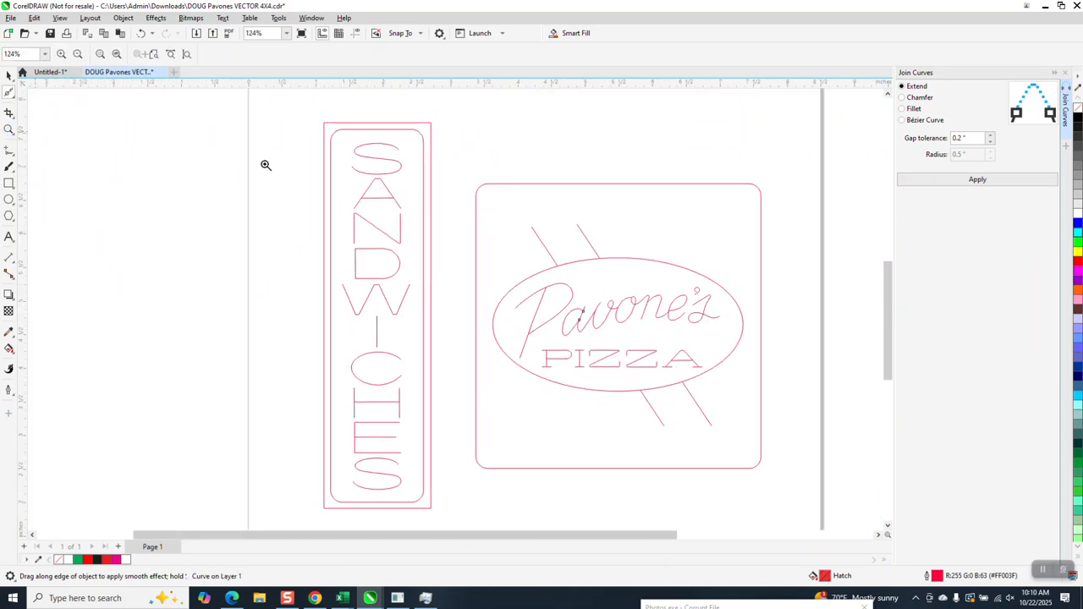
pyautogui.moveTo(366, 177); pyautogui.dragTo(400, 203)
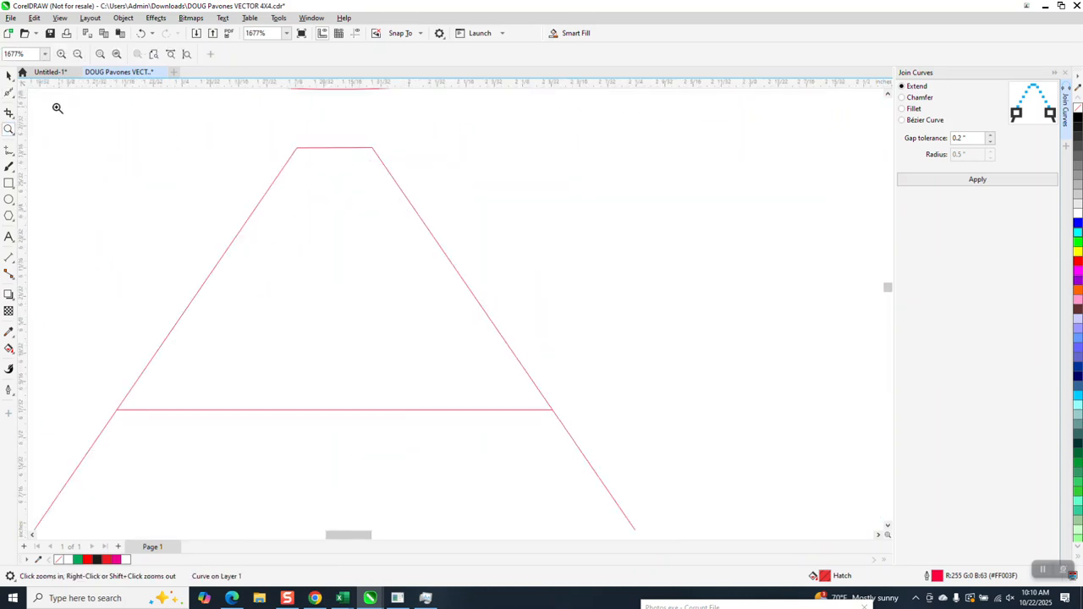
pyautogui.click(13, 97)
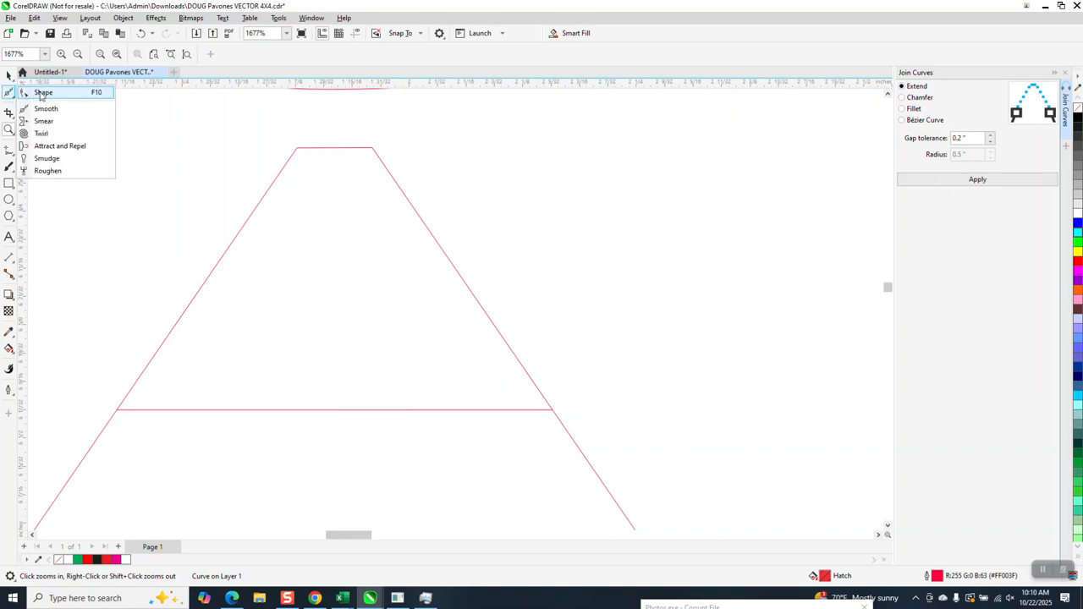
pyautogui.click(41, 93)
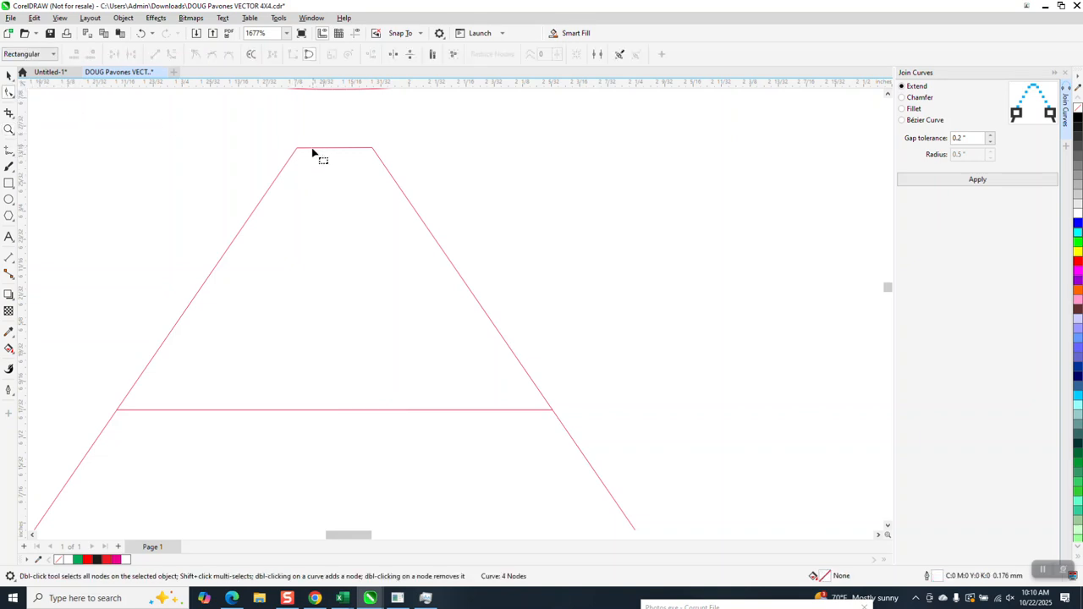
pyautogui.click(314, 152)
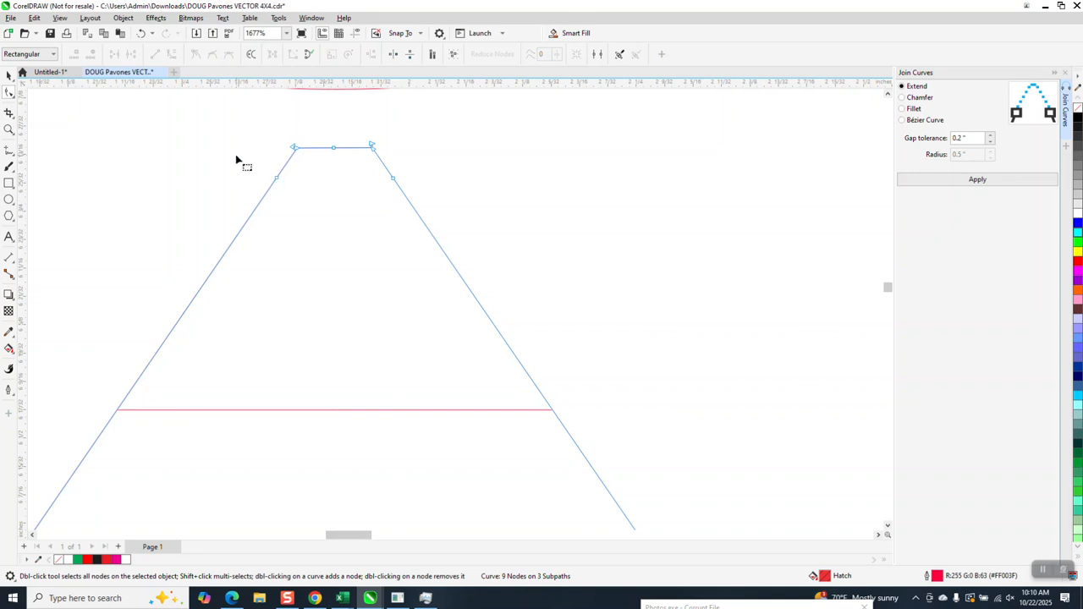
pyautogui.moveTo(237, 161); pyautogui.dragTo(434, 229)
pyautogui.press('Delete')
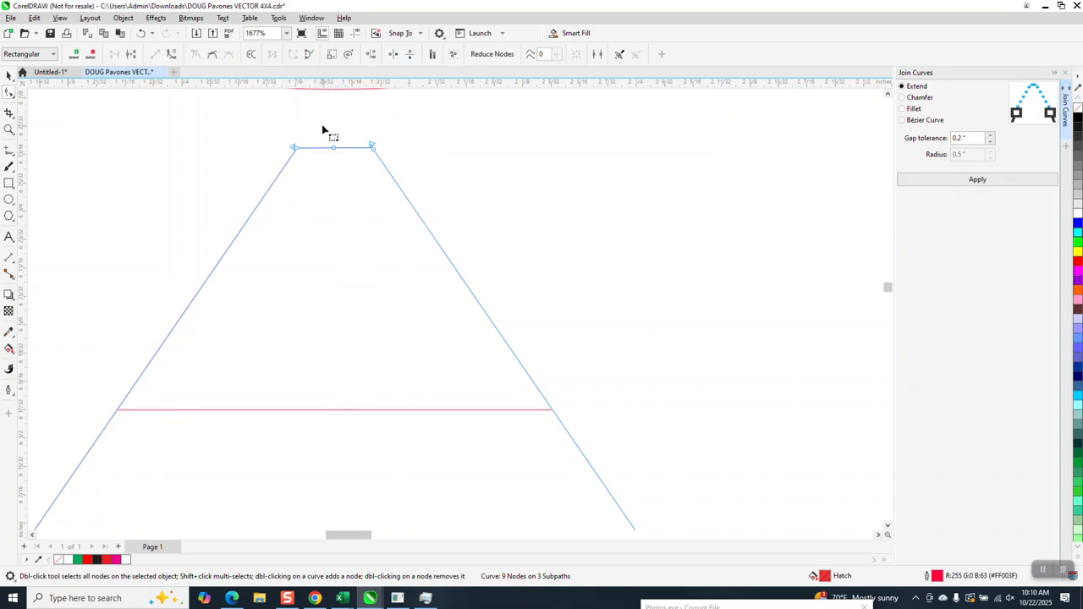
pyautogui.moveTo(322, 126); pyautogui.dragTo(342, 174)
pyautogui.press('Delete')
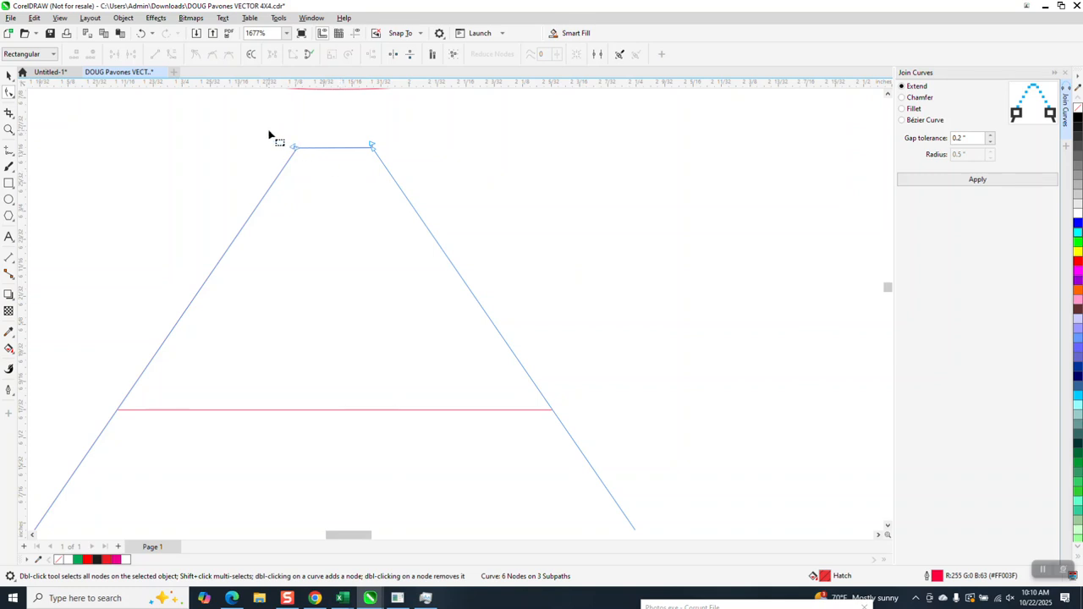
# Pull the right leg's upper end node away from the A's flat top and undo the move.
pyautogui.moveTo(270, 132); pyautogui.dragTo(445, 196)
pyautogui.click(372, 150)
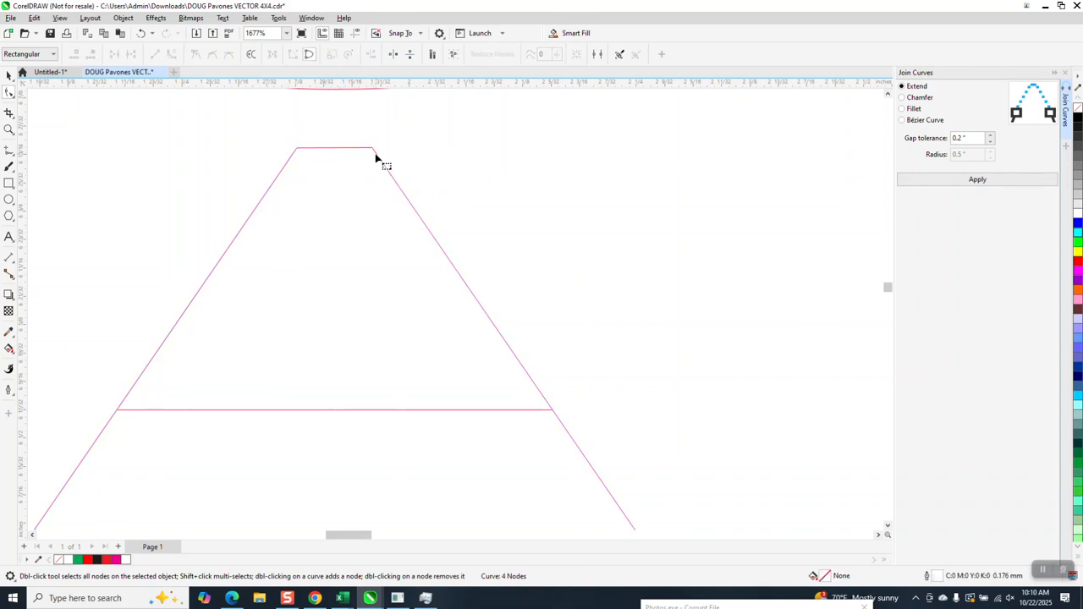
pyautogui.click(375, 153)
pyautogui.moveTo(376, 152); pyautogui.dragTo(418, 150)
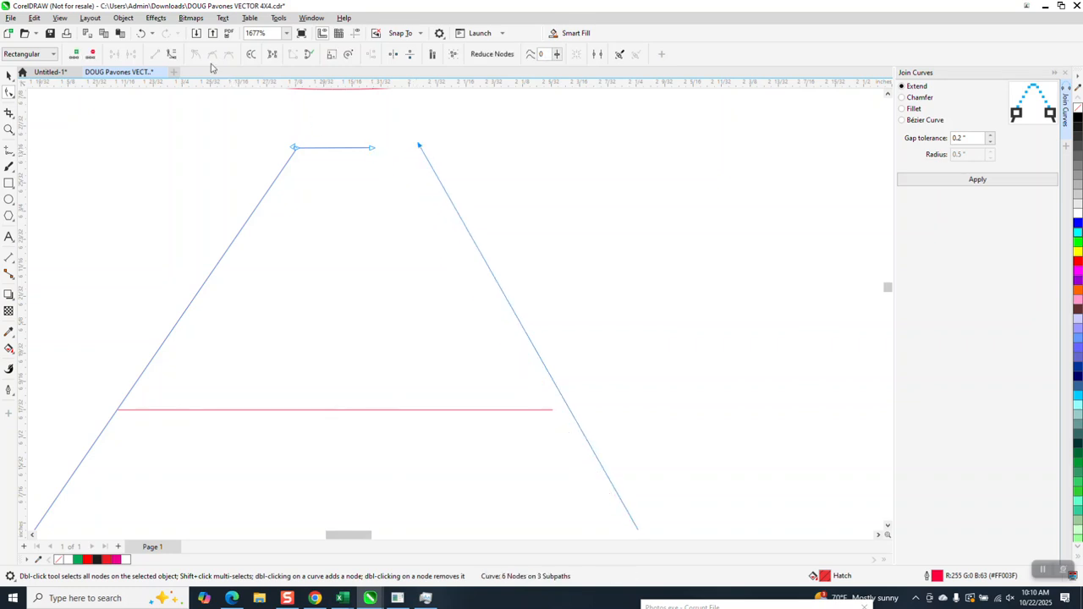
pyautogui.click(142, 32)
# Join the end nodes at both top corners of the A using Join Curves with Extend and a 0.2" gap tolerance, and close Join Curves.
pyautogui.moveTo(258, 109); pyautogui.dragTo(461, 221)
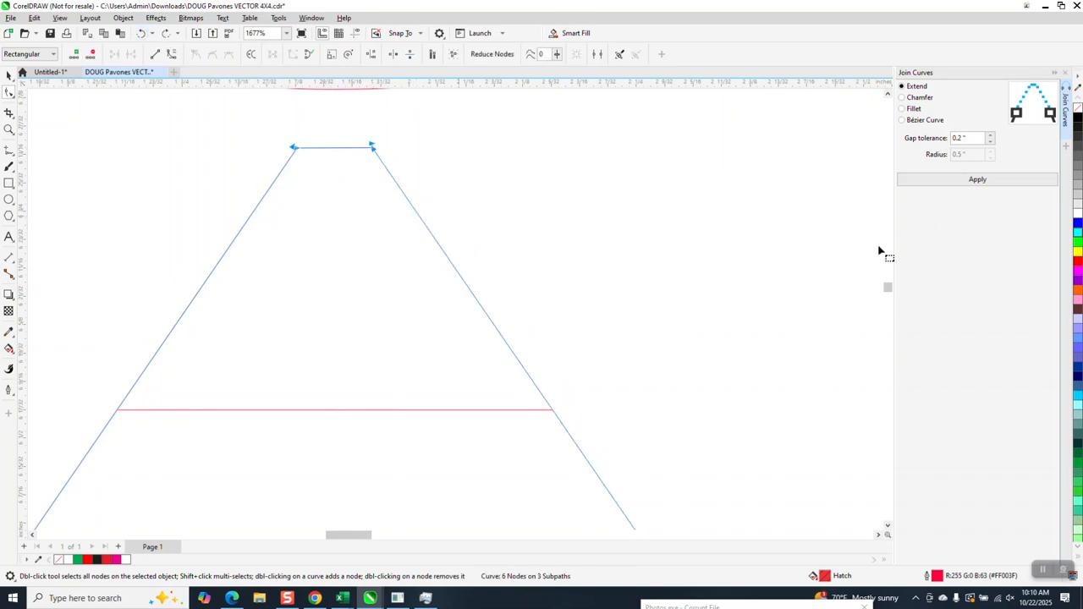
pyautogui.click(976, 182)
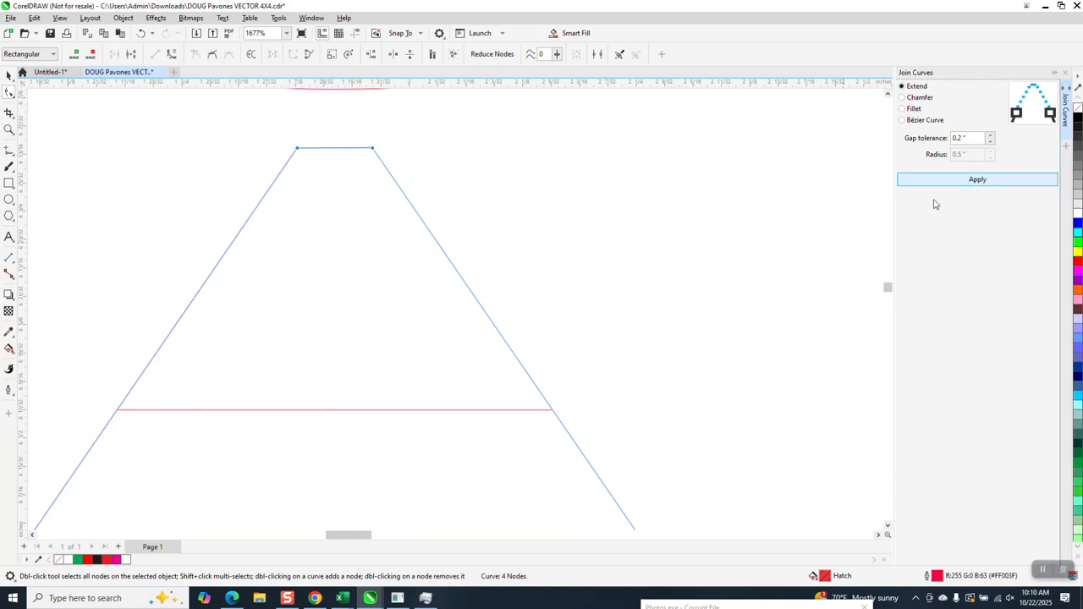
pyautogui.click(1068, 75)
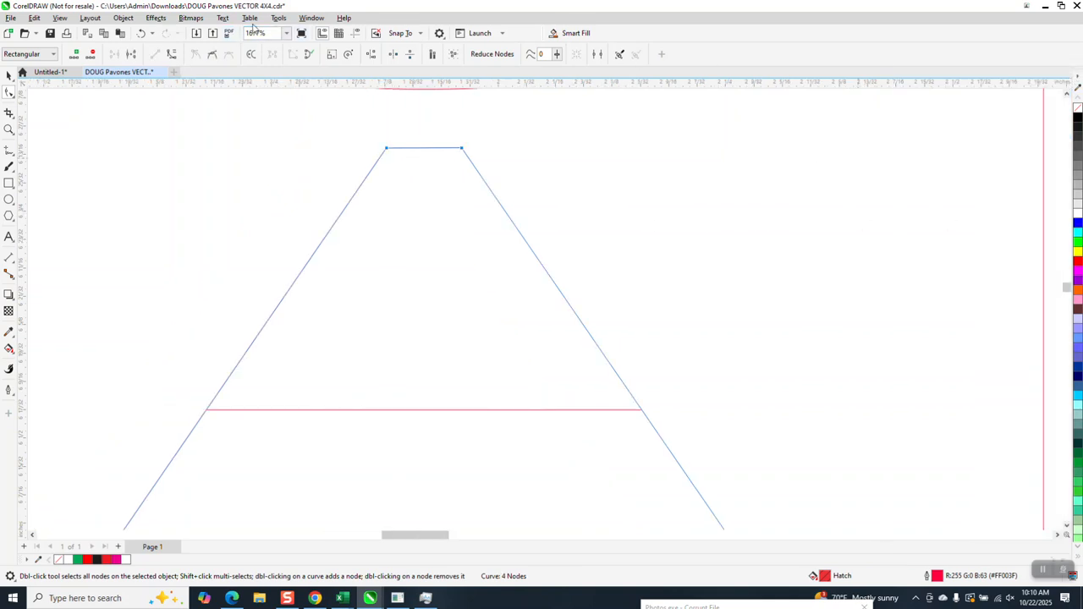
# Open the Corners docker for the A's two selected top corners.
pyautogui.click(310, 18)
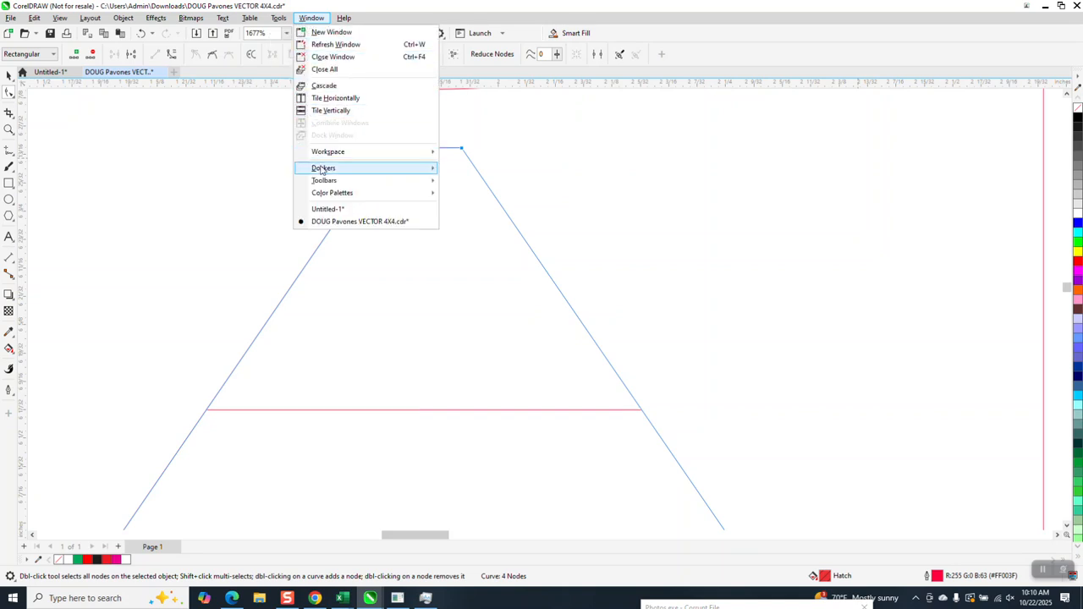
pyautogui.moveTo(323, 168)
pyautogui.click(474, 340)
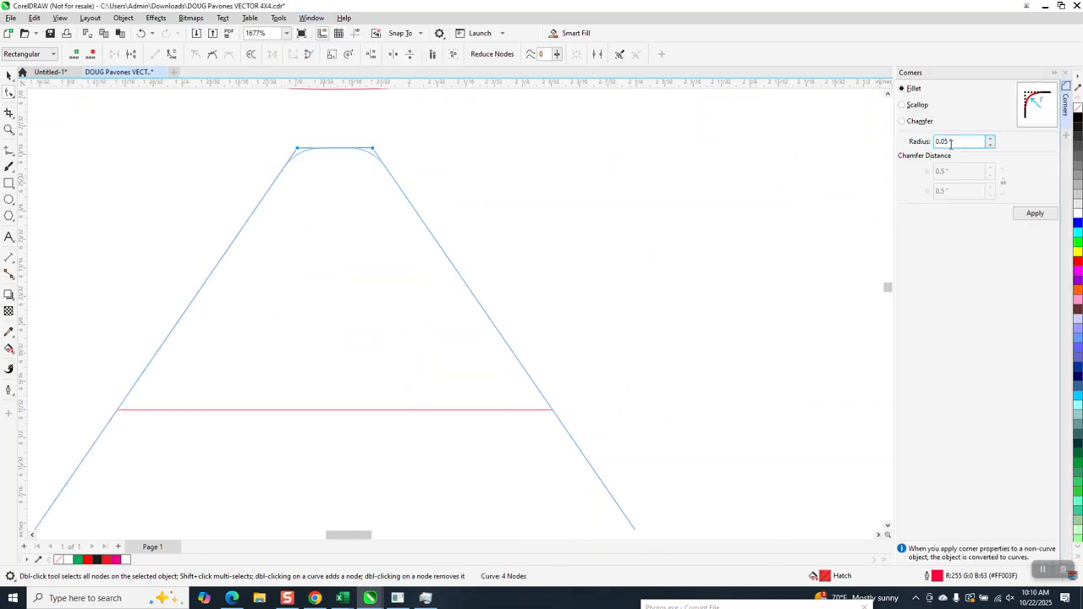
# Fillet the A's two top corners with a 0.05" radius and delete the two nodes on the flat between them.
pyautogui.click(1028, 214)
pyautogui.click(635, 218)
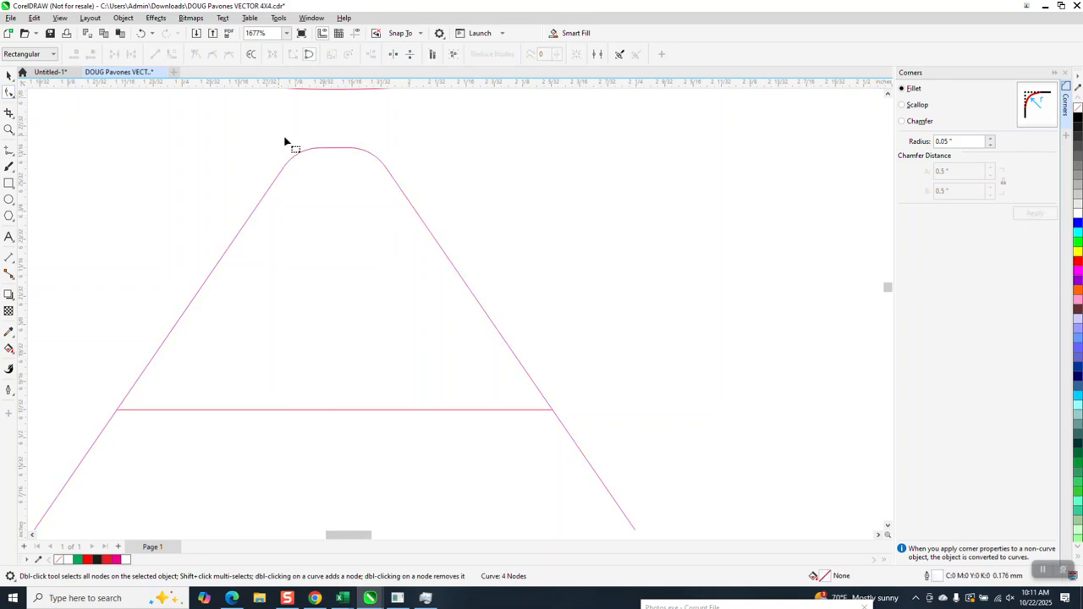
pyautogui.click(339, 150)
pyautogui.moveTo(310, 130); pyautogui.dragTo(367, 183)
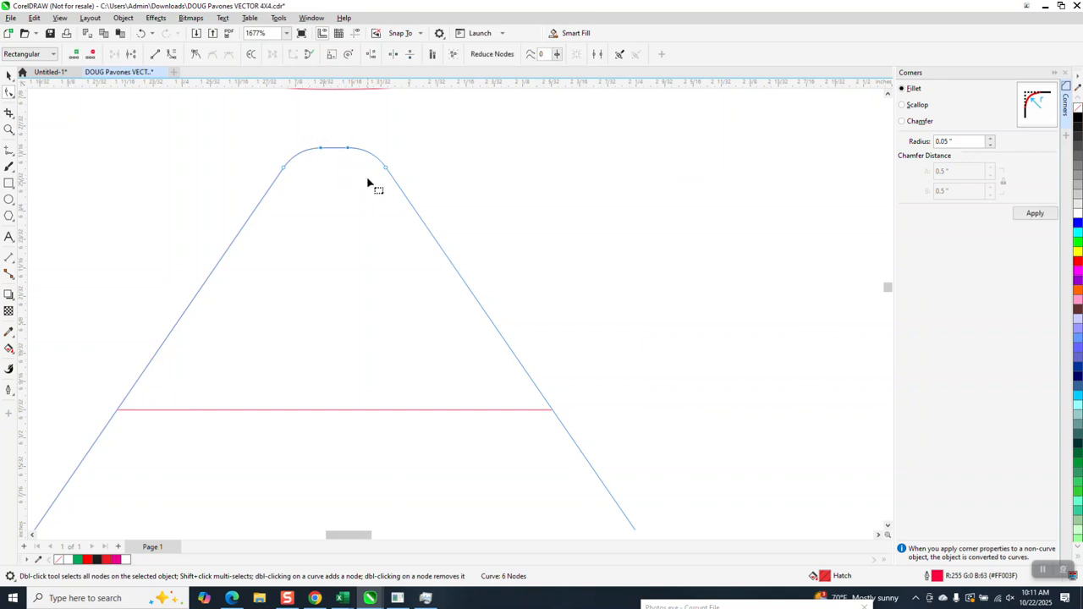
pyautogui.press('Delete')
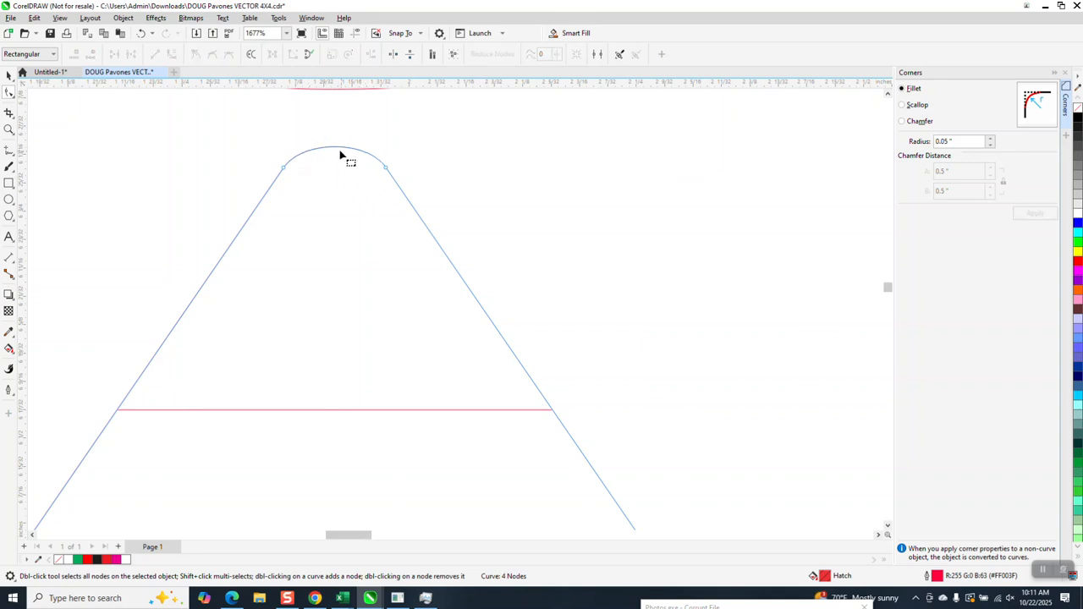
# Try bulging the A's top arc upward and deleting its remaining fillet nodes, and undo back to the unfilleted top corners.
pyautogui.moveTo(339, 151); pyautogui.dragTo(345, 146)
pyautogui.moveTo(265, 162); pyautogui.dragTo(424, 205)
pyautogui.press('Delete')
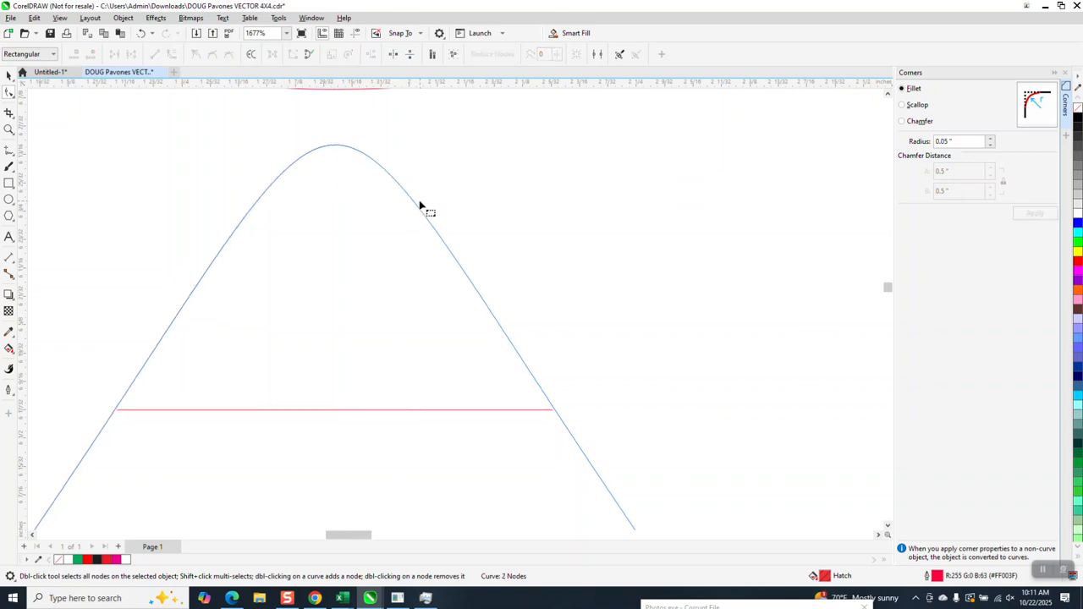
pyautogui.click(141, 34)
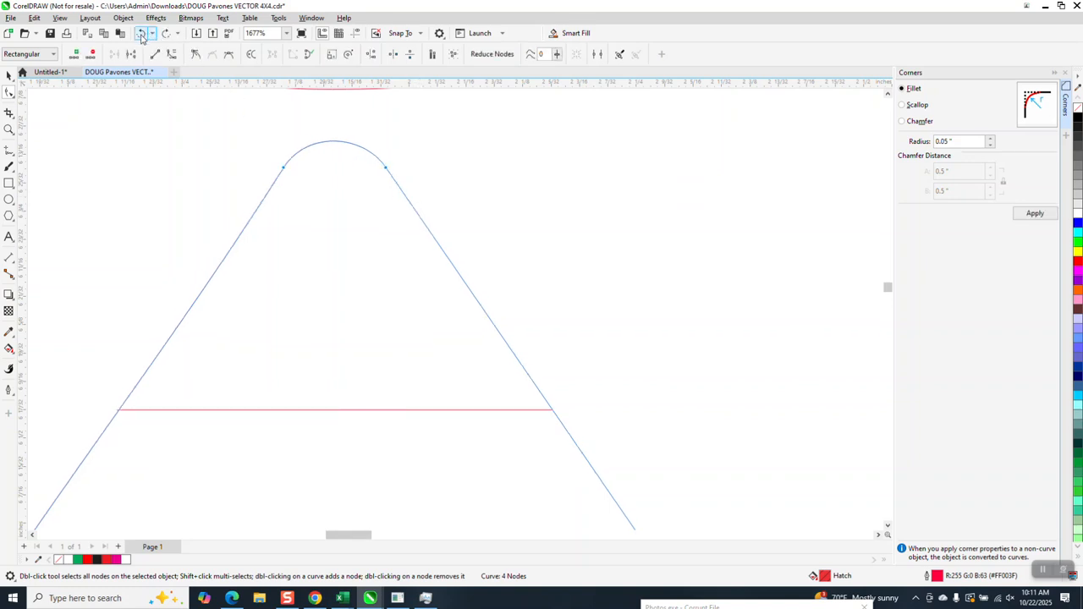
pyautogui.click(142, 34)
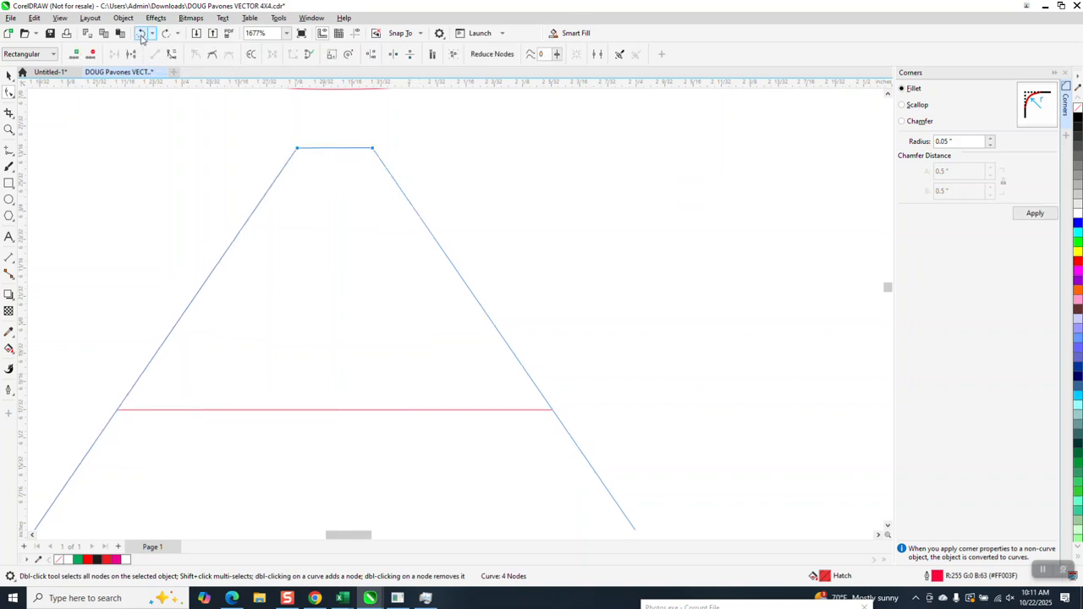
# Fillet the A's two top corners with a 0.07" radius.
pyautogui.moveTo(281, 133); pyautogui.dragTo(405, 167)
pyautogui.moveTo(960, 142); pyautogui.dragTo(919, 161)
pyautogui.click(1041, 216)
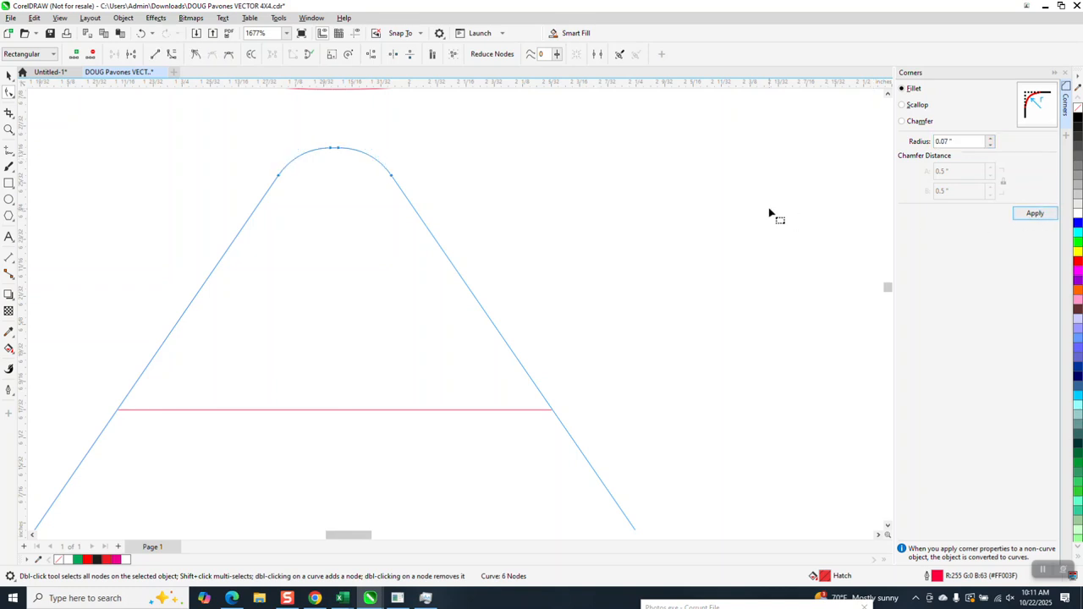
# Join the N's left vertical stroke to its short top line using Join Curves with Extend and a 0.2" gap tolerance.
pyautogui.scroll(-4, 567, 227)
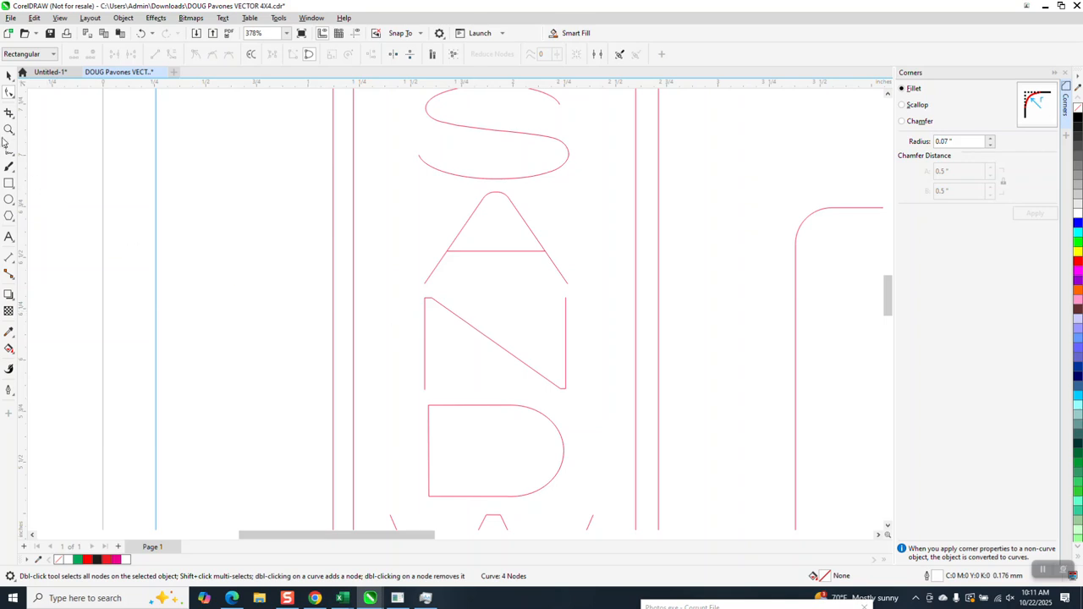
pyautogui.click(8, 129)
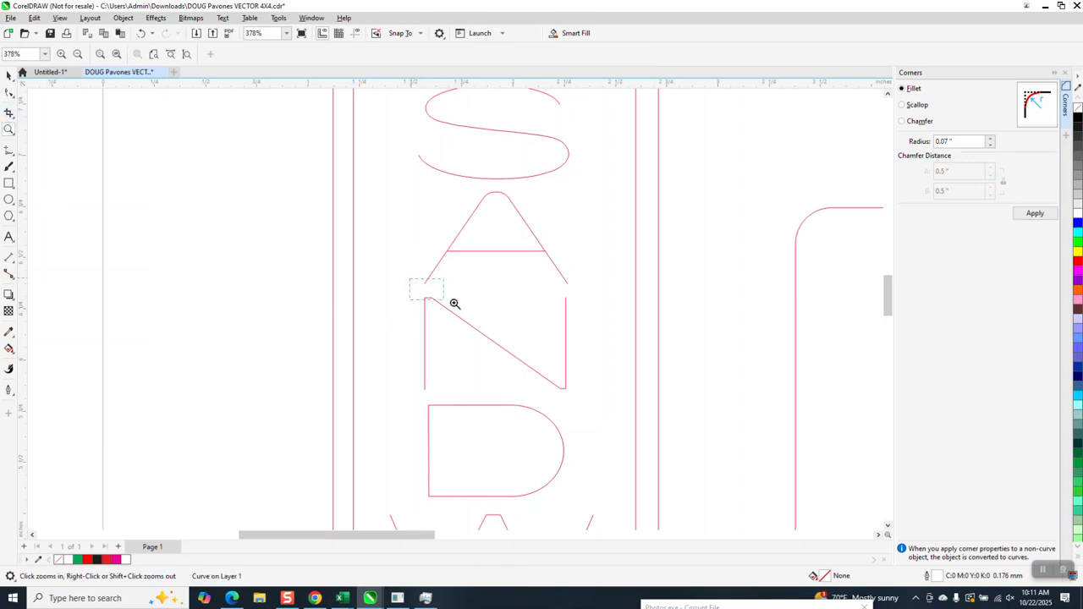
pyautogui.moveTo(455, 303); pyautogui.dragTo(469, 308)
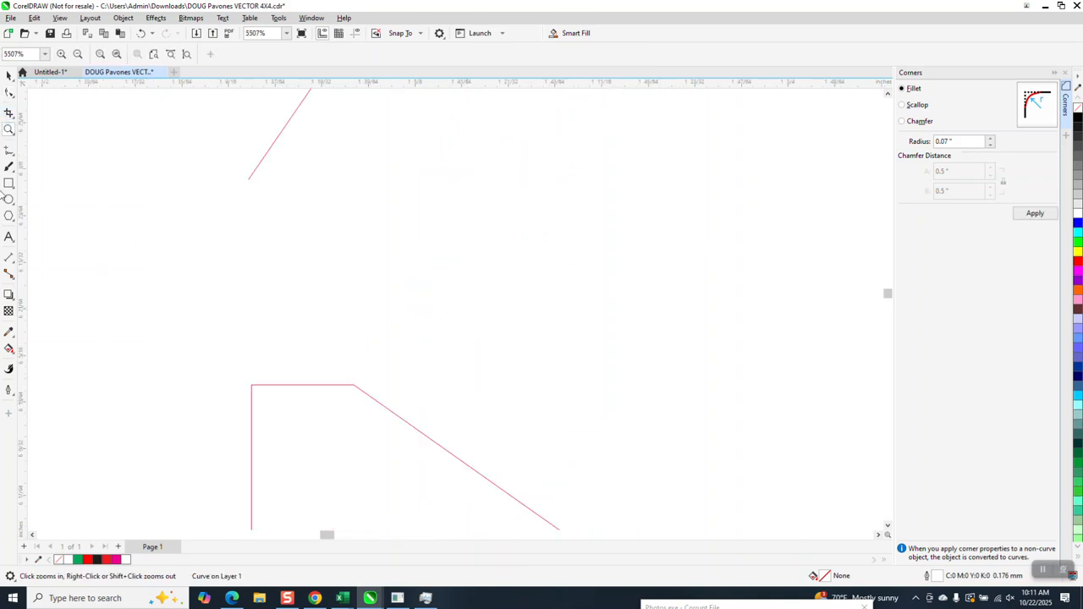
pyautogui.press('F10')
pyautogui.click(283, 386)
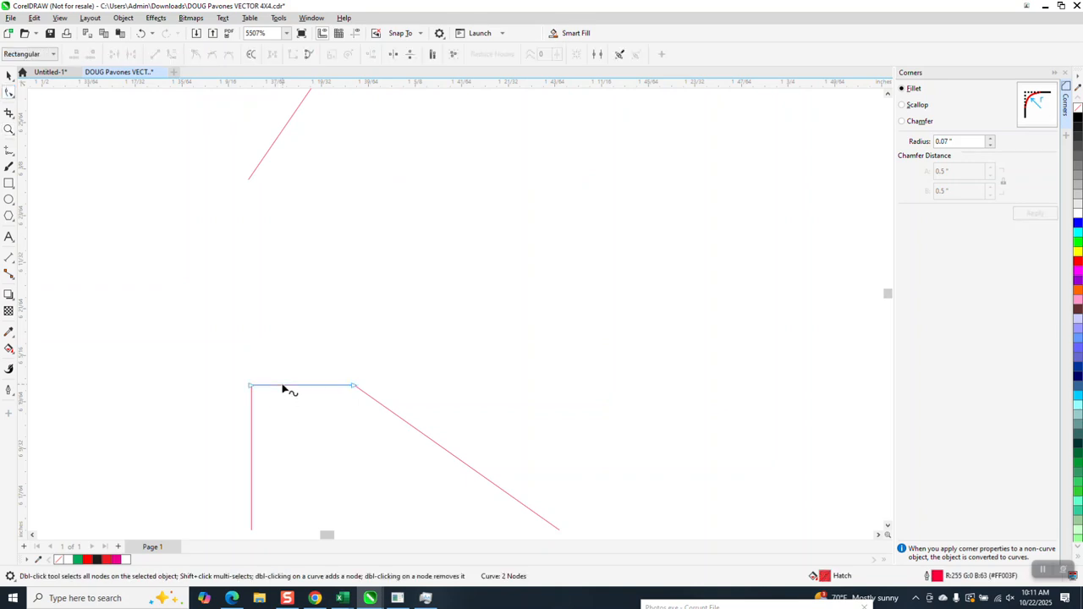
pyautogui.scroll(-4, 317, 293)
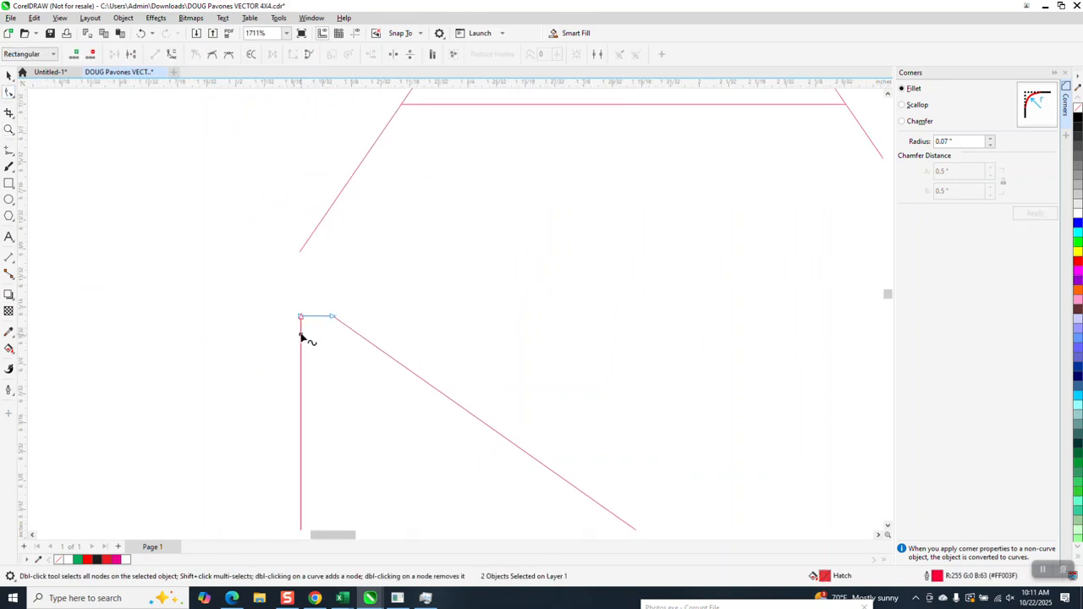
pyautogui.moveTo(290, 302); pyautogui.dragTo(322, 343)
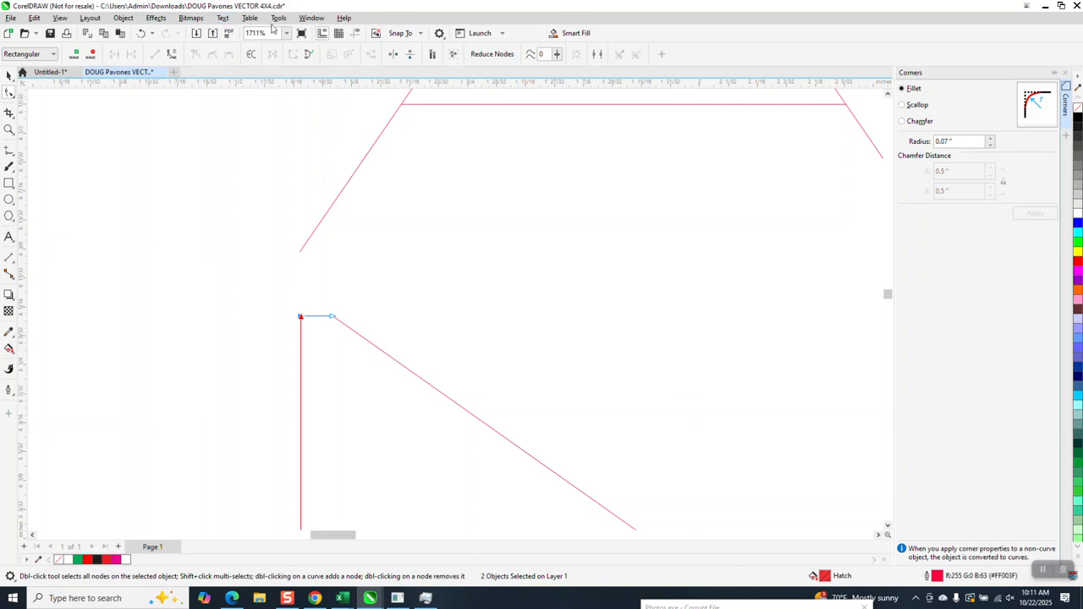
pyautogui.click(312, 18)
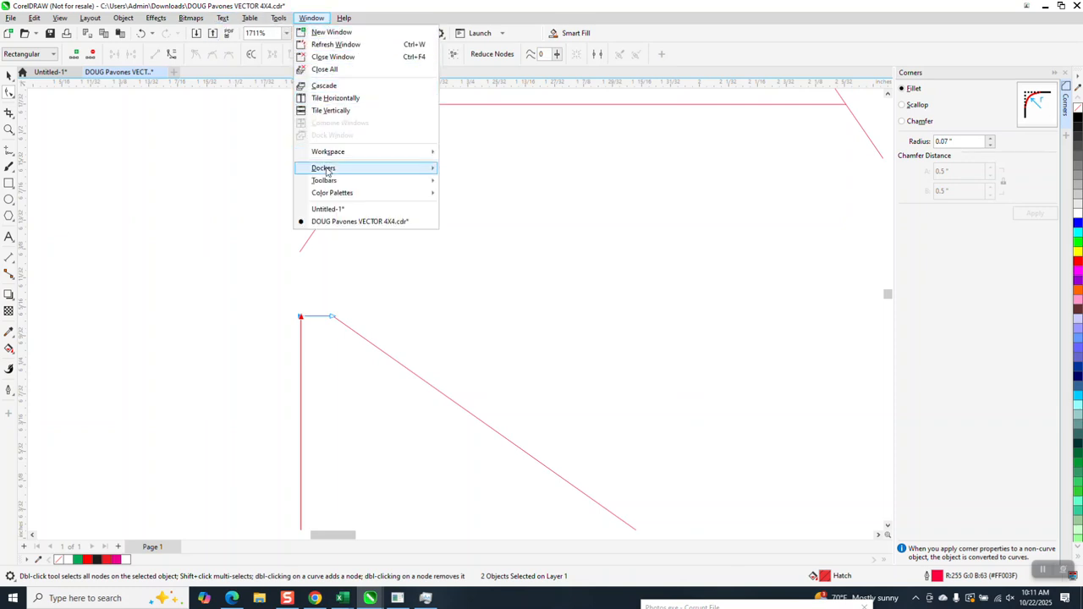
pyautogui.moveTo(330, 167)
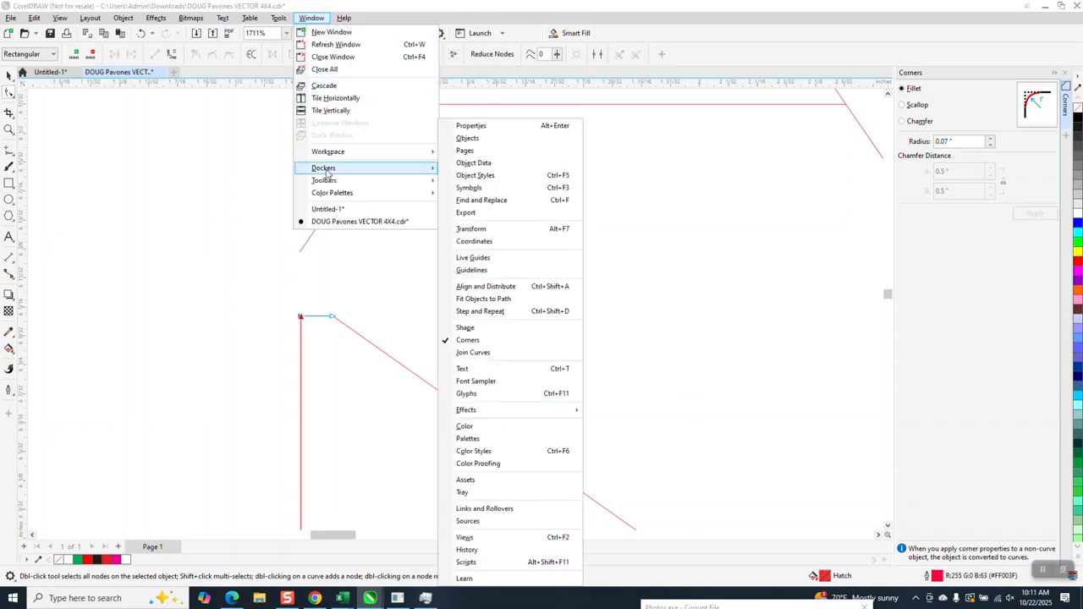
pyautogui.click(473, 352)
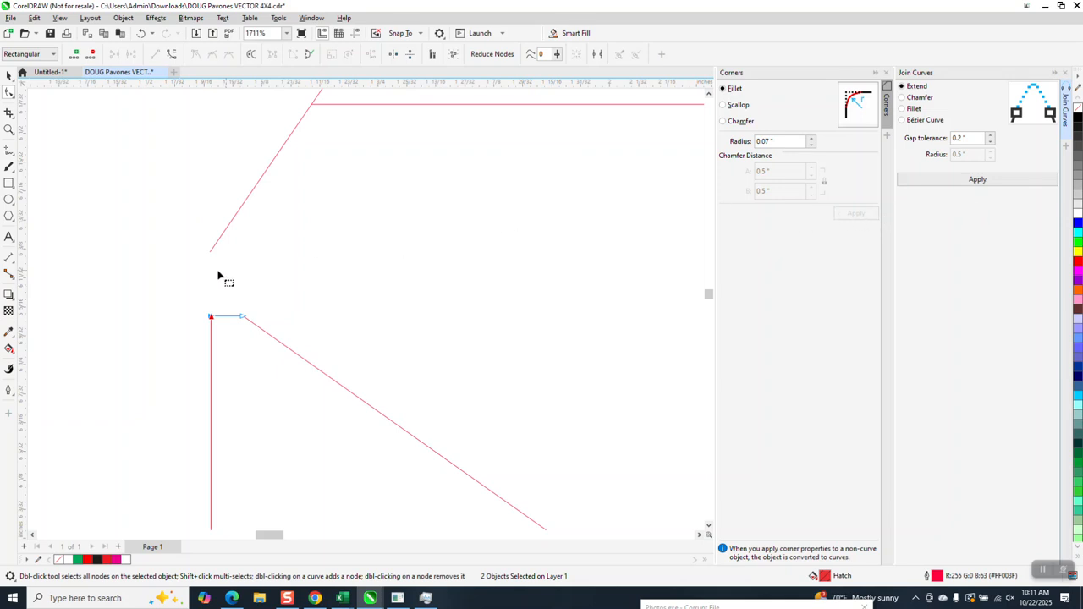
pyautogui.moveTo(182, 297); pyautogui.dragTo(231, 343)
pyautogui.click(988, 181)
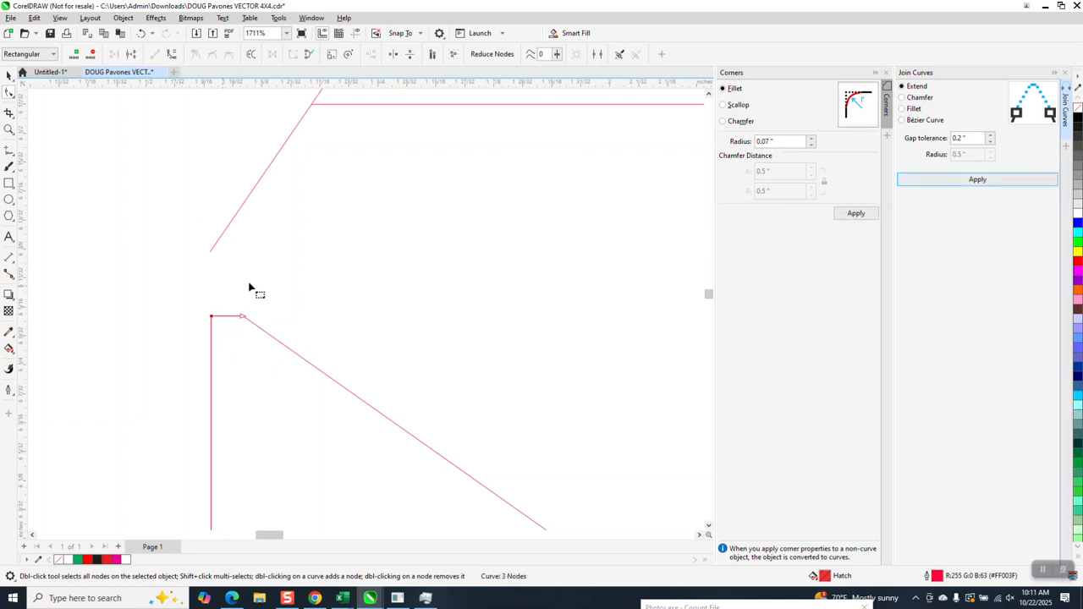
# Try to fillet the N's top-left corner with a 0.07" radius.
pyautogui.click(856, 214)
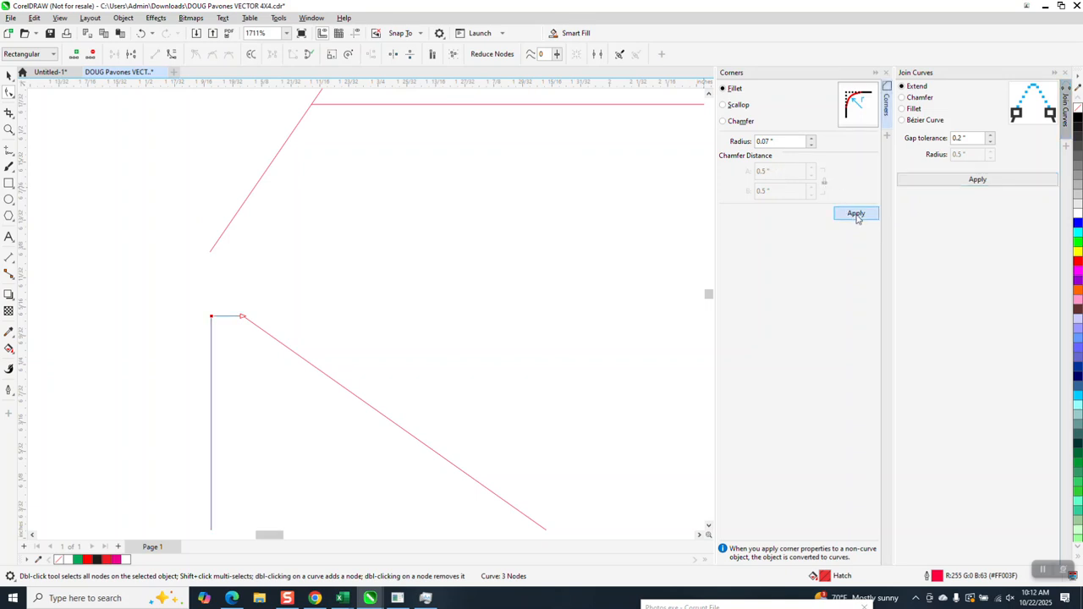
pyautogui.click(598, 329)
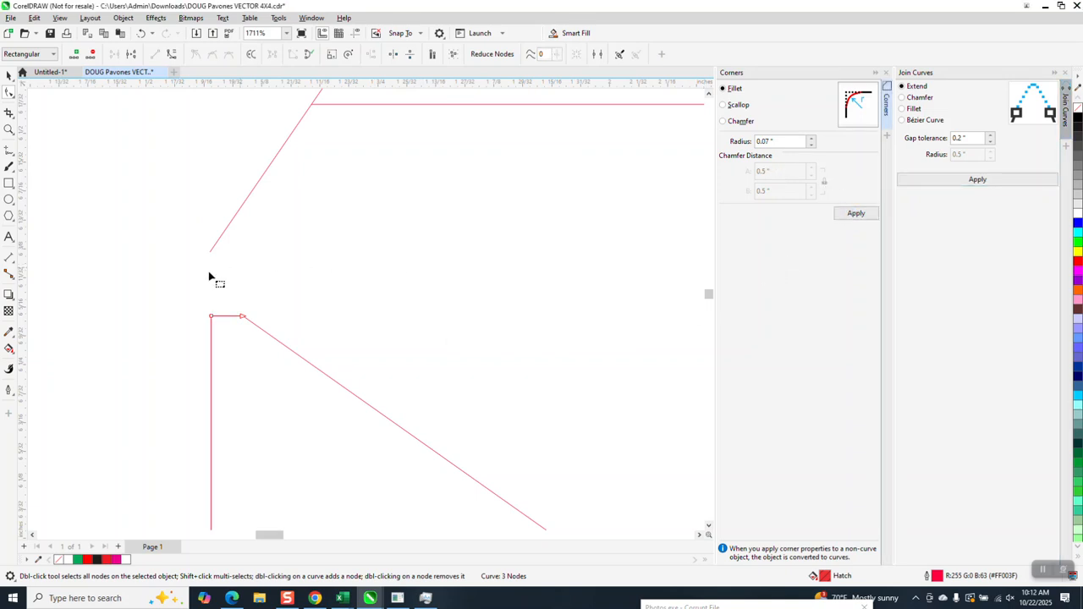
pyautogui.moveTo(185, 288); pyautogui.dragTo(225, 340)
pyautogui.click(853, 215)
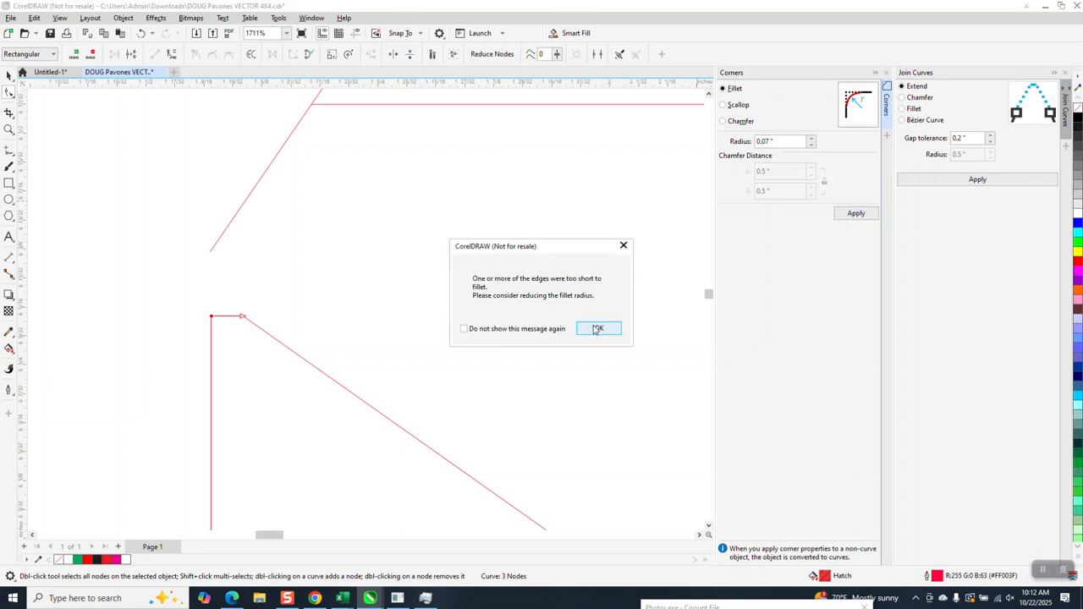
pyautogui.click(598, 328)
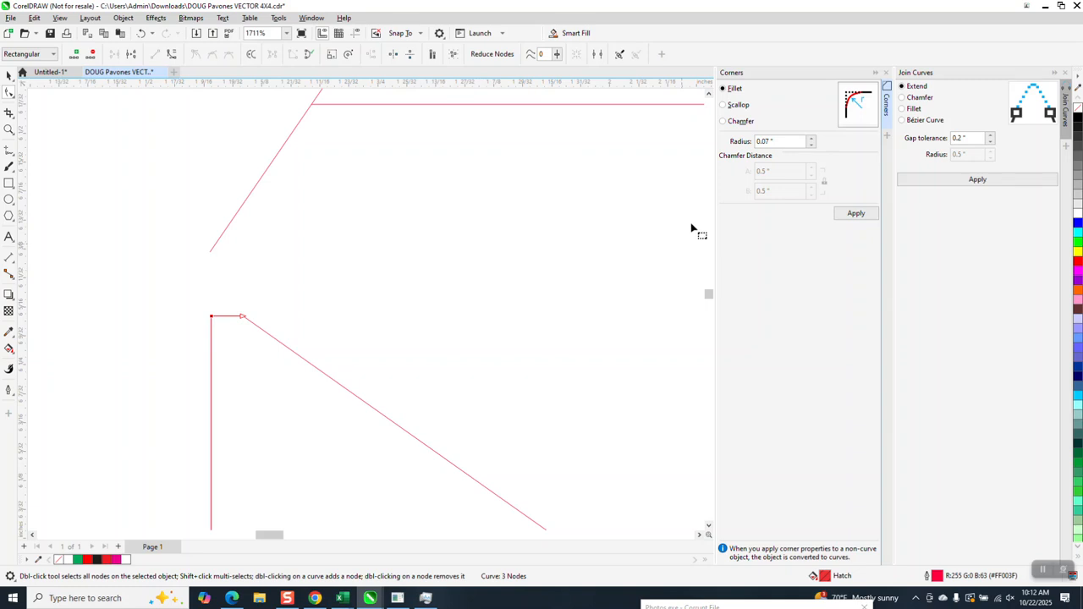
# Fillet the N's top-left corner with a 0.02" radius.
pyautogui.click(772, 142)
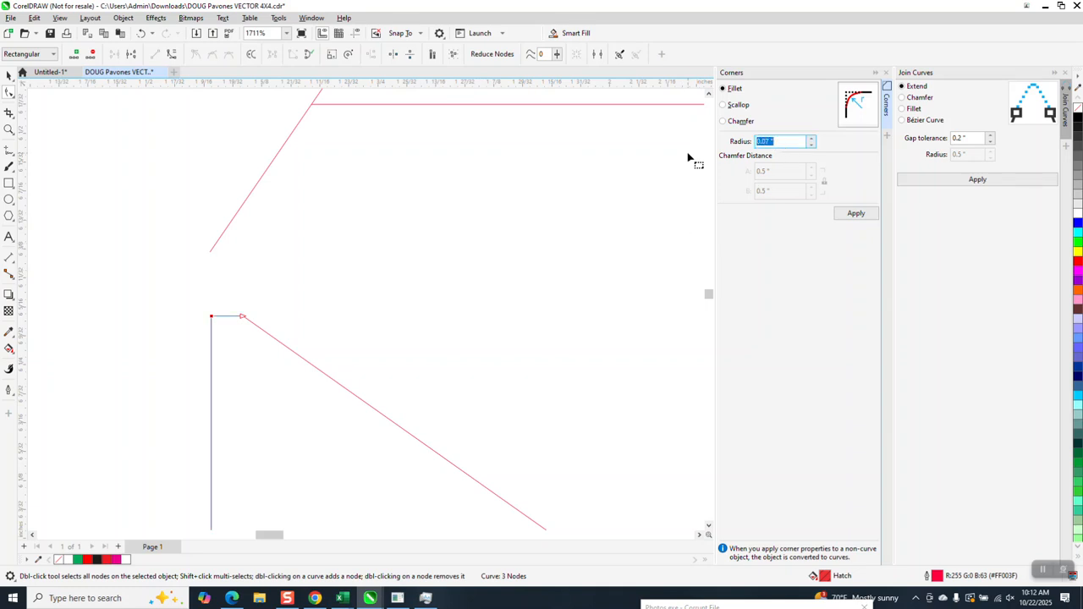
pyautogui.press('BackSpace')
pyautogui.click(855, 214)
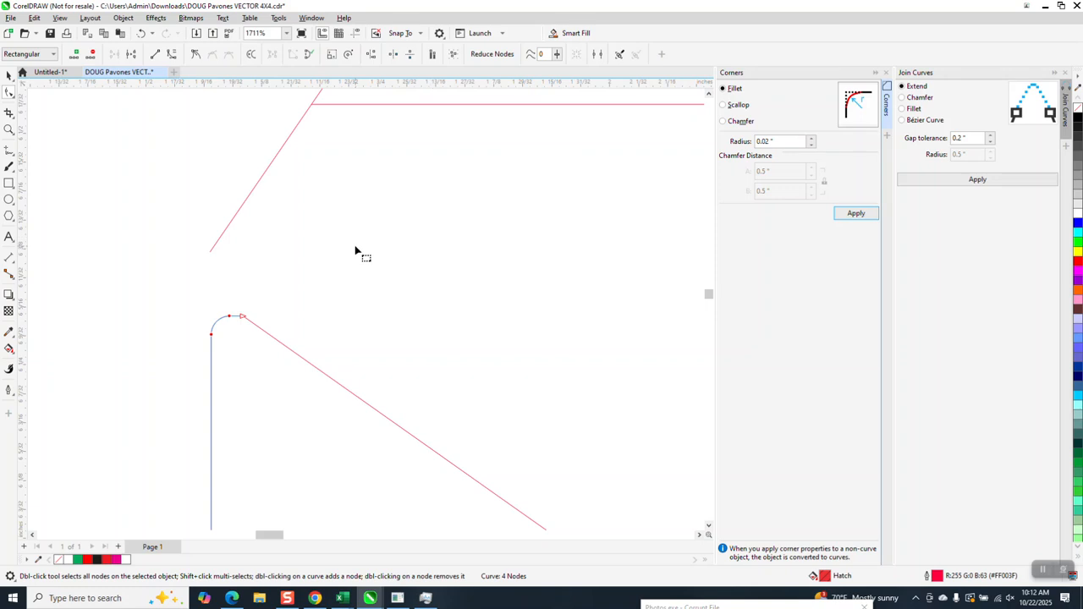
# Join the two diagonals and short top line of the W's middle peak using Join Curves with Extend and a 0.2" gap tolerance.
pyautogui.scroll(-4, 235, 336)
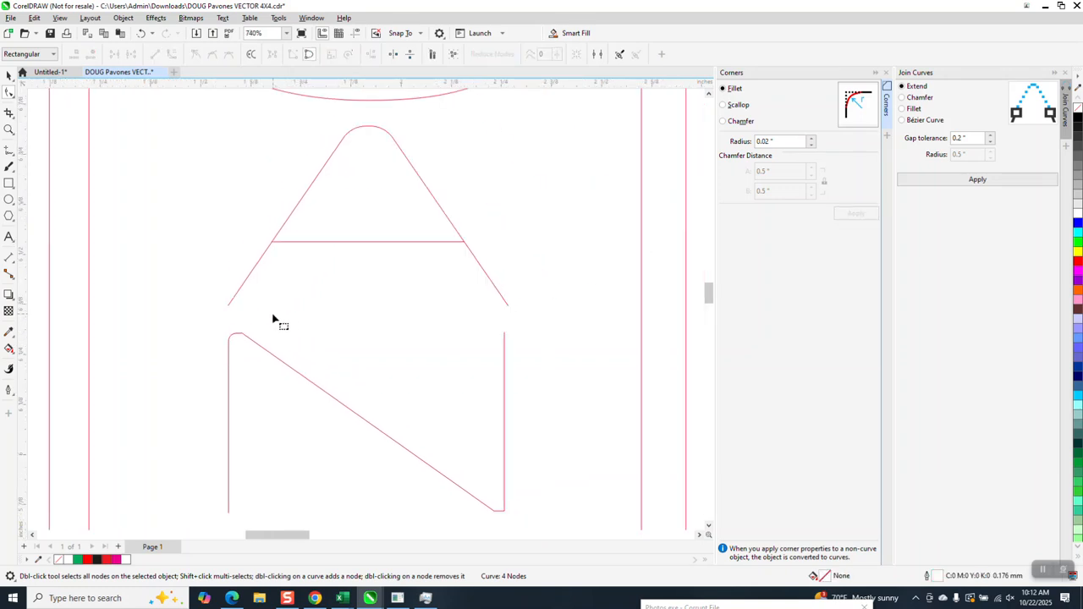
pyautogui.scroll(-6, 335, 211)
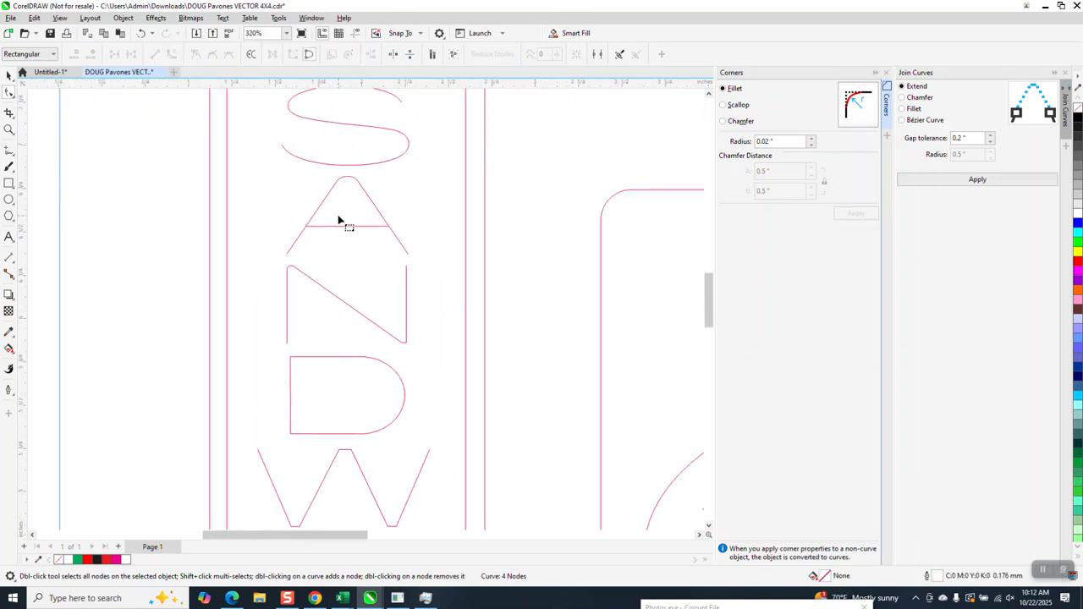
pyautogui.click(9, 129)
pyautogui.moveTo(352, 377); pyautogui.dragTo(362, 377)
pyautogui.scroll(-3, 380, 299)
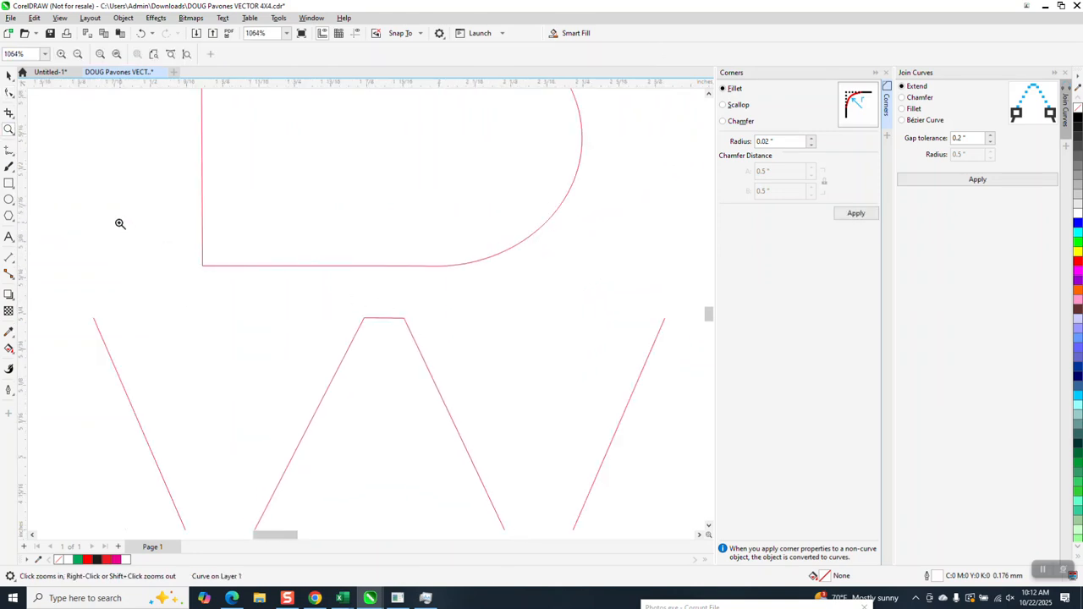
pyautogui.click(9, 94)
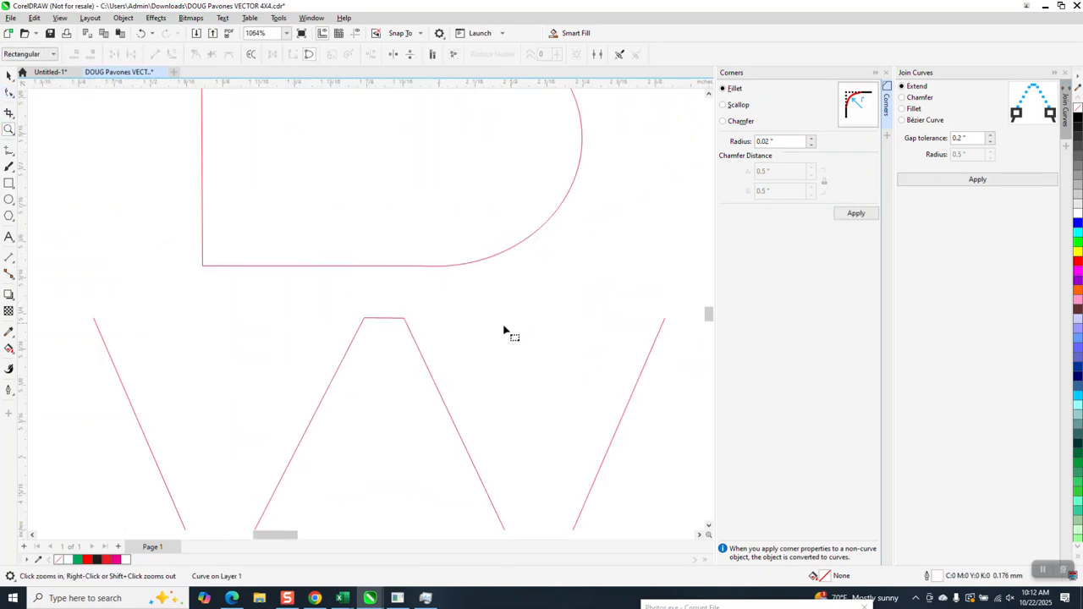
pyautogui.click(394, 320)
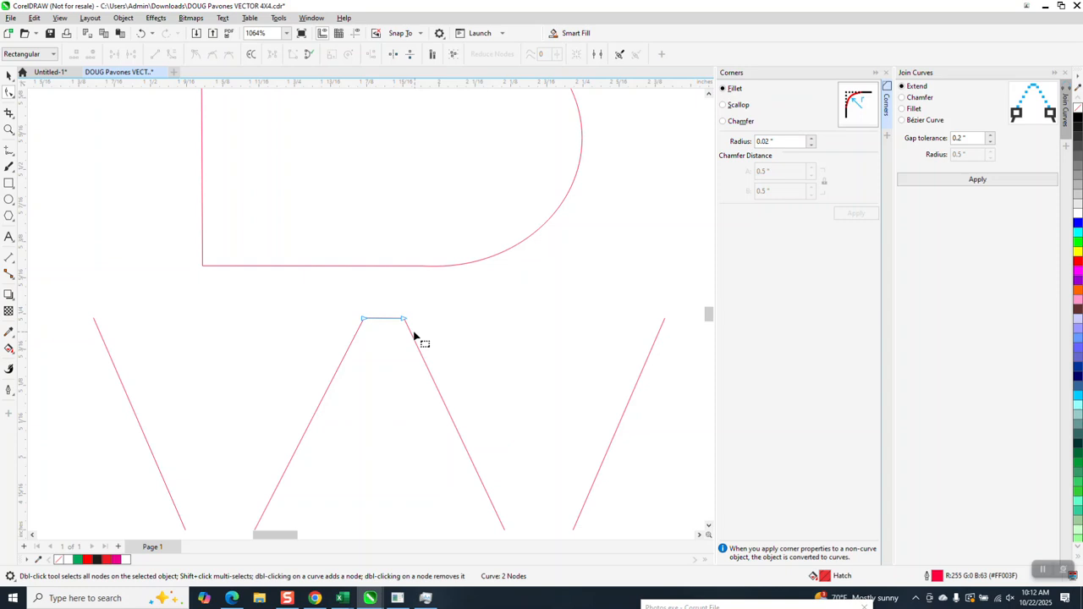
pyautogui.keyDown('shift'); pyautogui.click(415, 341); pyautogui.keyUp('shift')
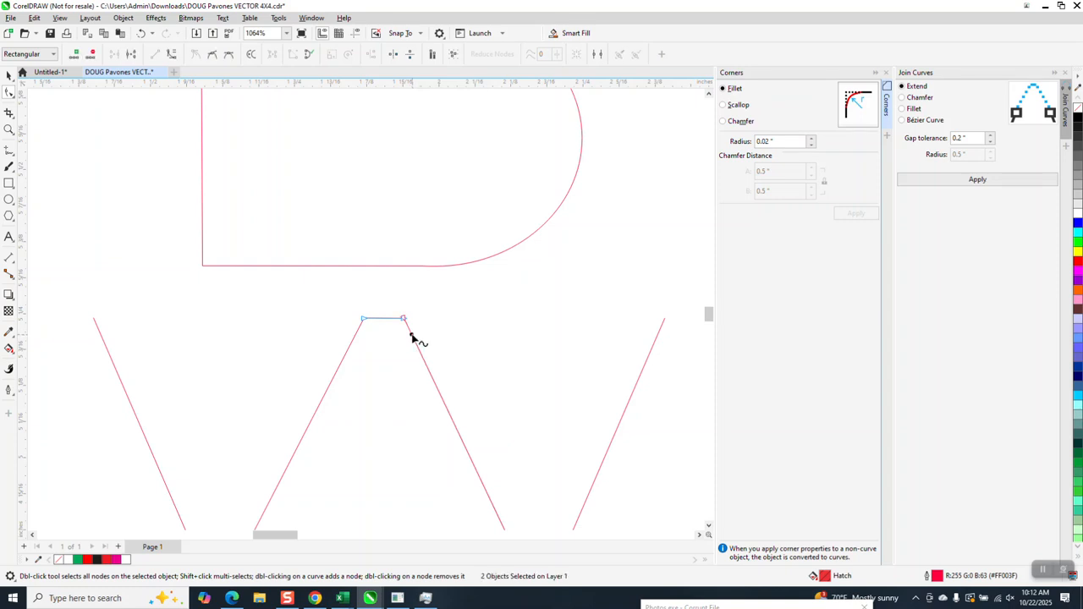
pyautogui.keyDown('shift'); pyautogui.click(356, 331); pyautogui.keyUp('shift')
pyautogui.moveTo(341, 306); pyautogui.dragTo(455, 347)
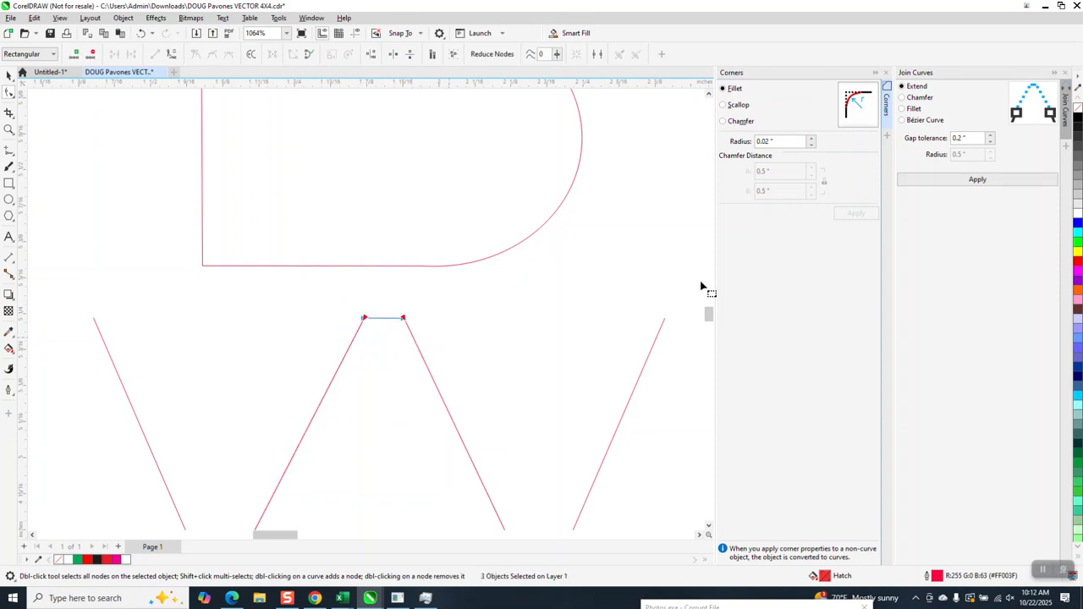
pyautogui.click(977, 180)
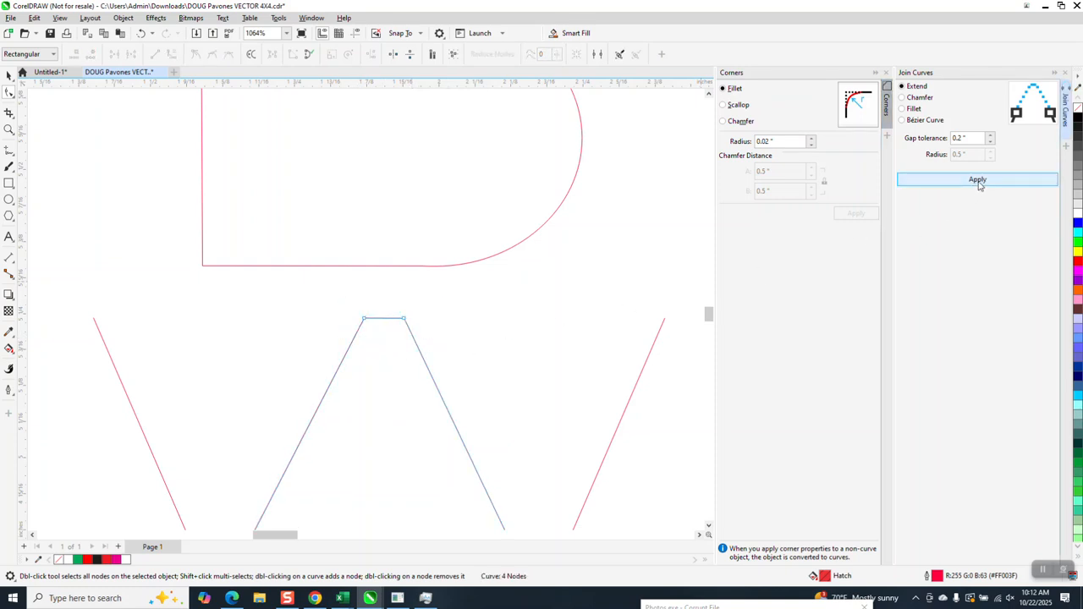
# Fillet the two top corners of the W's middle peak with a 0.02" radius.
pyautogui.moveTo(446, 311); pyautogui.dragTo(483, 363)
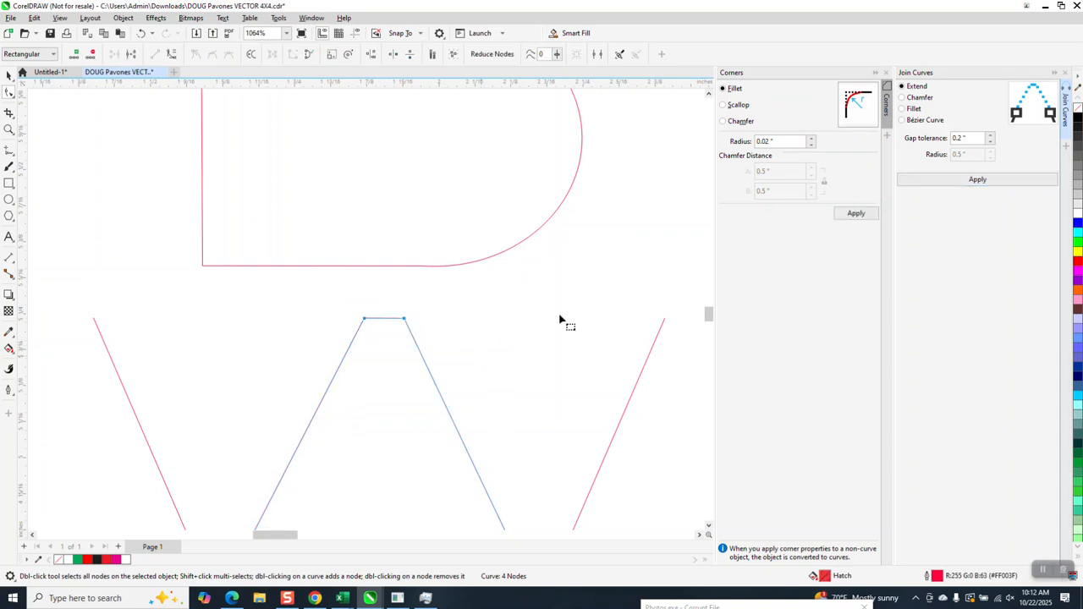
pyautogui.click(852, 215)
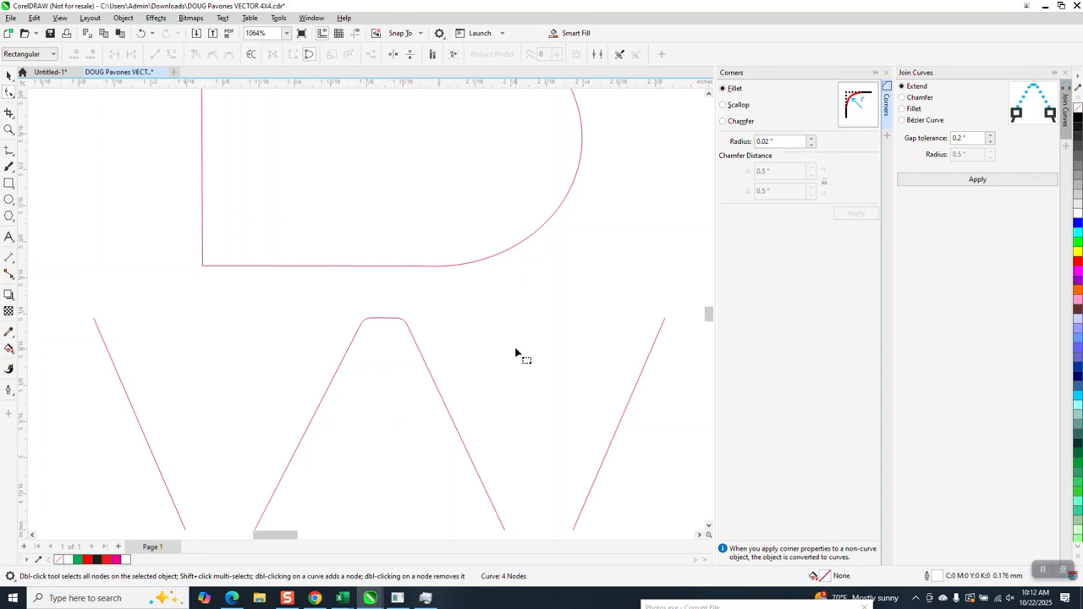